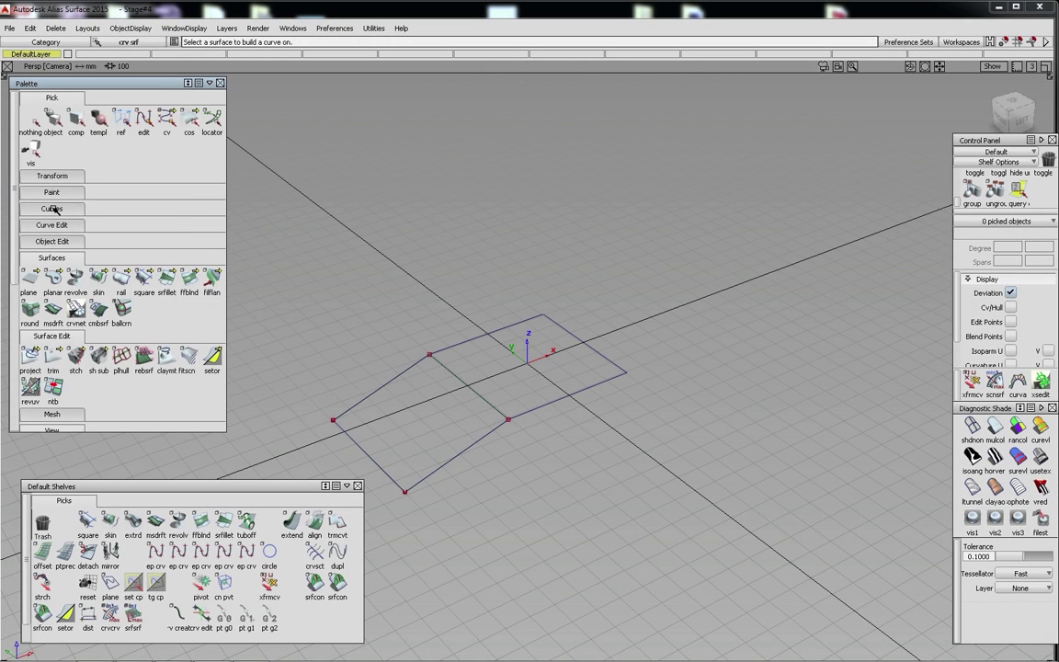
# Draw a straight two-point curve-on-surface across the flat plane
pyautogui.click(52, 209)
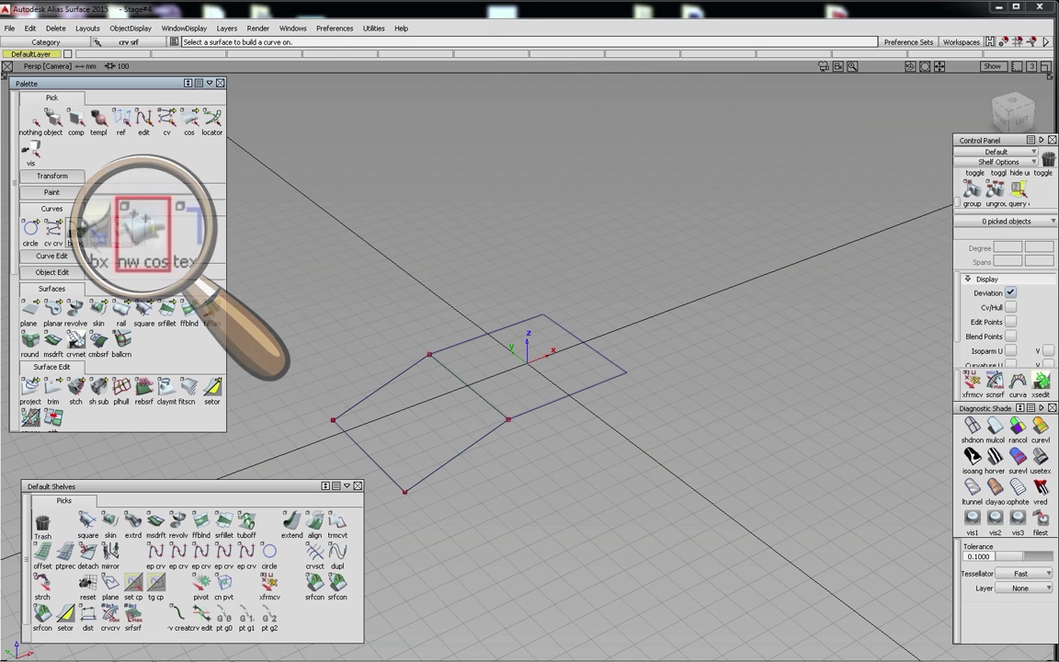
pyautogui.click(470, 356)
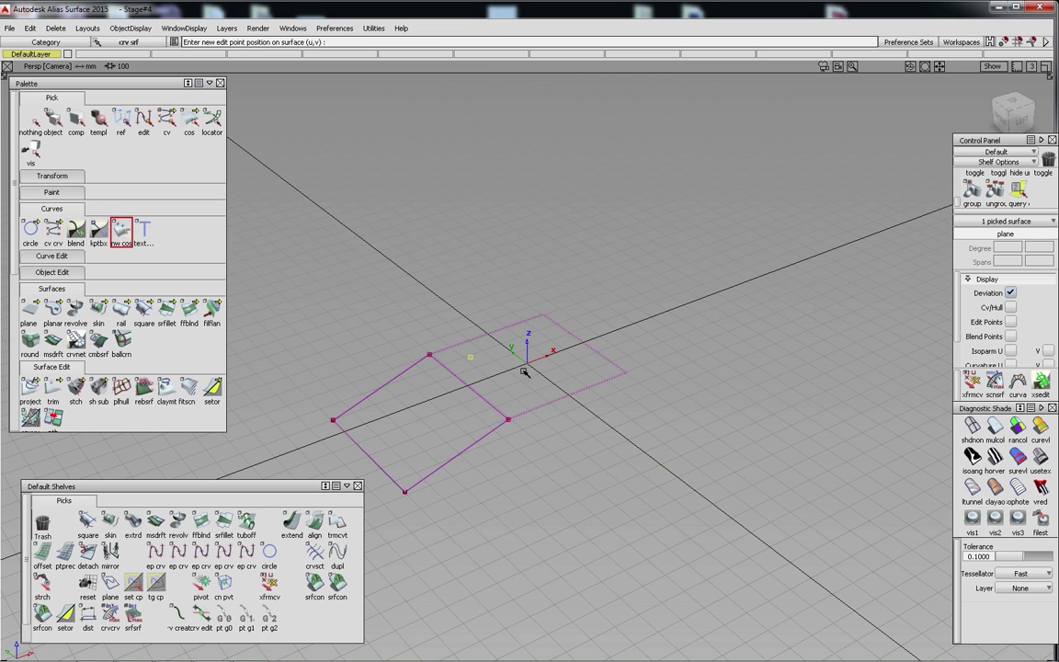
pyautogui.keyDown('ctrl'); pyautogui.keyDown('shift'); pyautogui.moveTo(723, 358); pyautogui.dragTo(723, 275); pyautogui.keyUp('shift'); pyautogui.keyUp('ctrl')
pyautogui.keyDown('ctrl'); pyautogui.keyDown('shift'); pyautogui.moveTo(787, 310); pyautogui.dragTo(849, 207, button='middle'); pyautogui.keyUp('shift'); pyautogui.keyUp('ctrl')
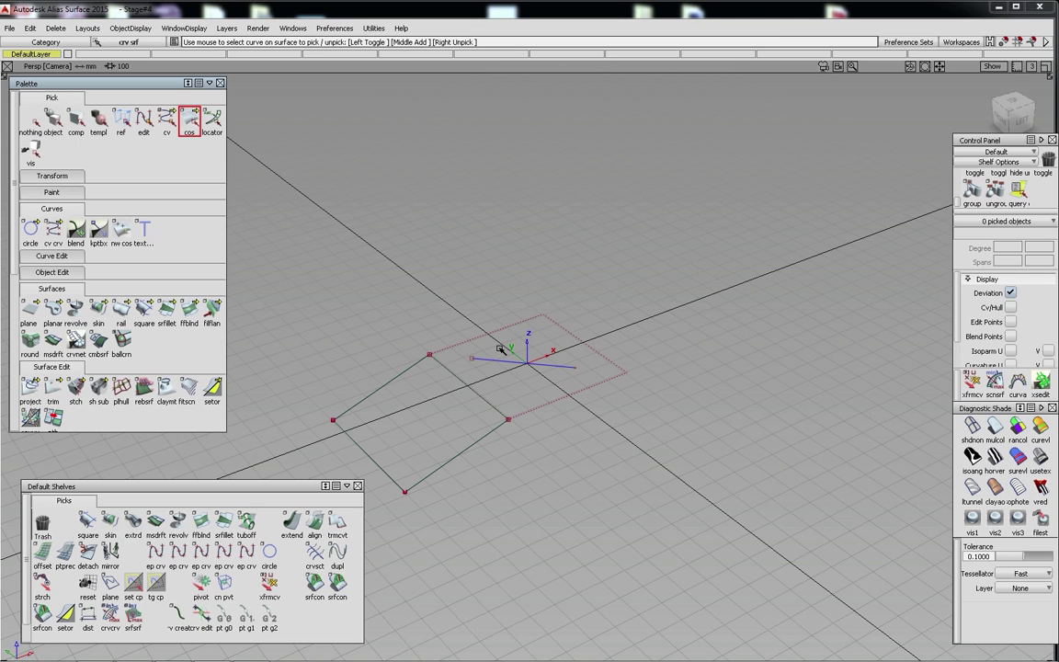
# Try moving the curve-on-surface within the flat plane, and delete it
pyautogui.click(505, 365)
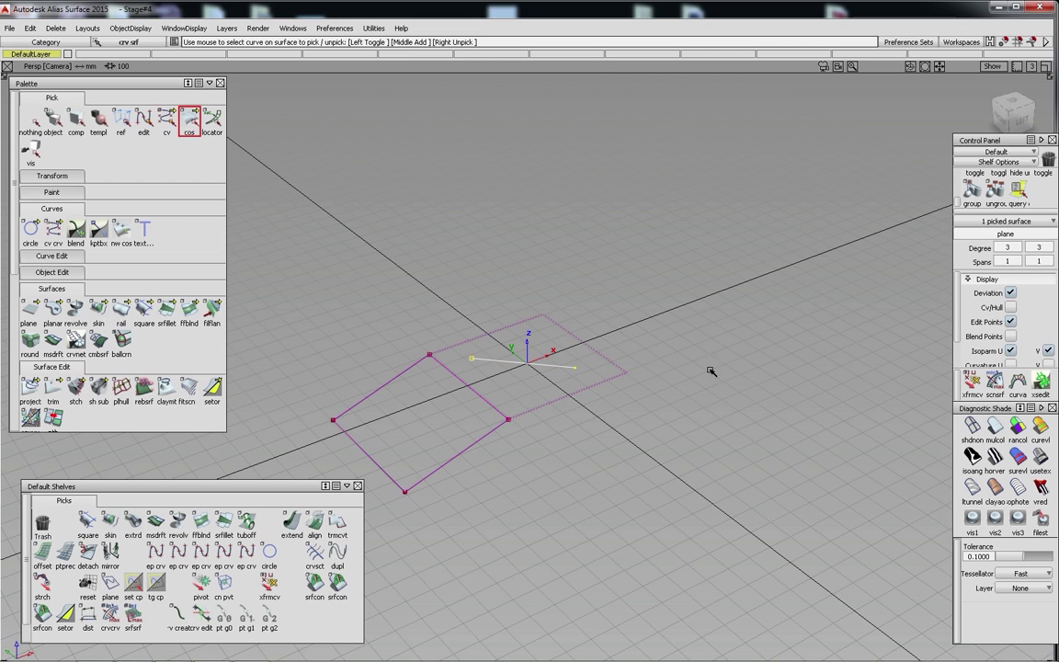
pyautogui.keyDown('ctrl'); pyautogui.keyDown('shift'); pyautogui.moveTo(702, 372); pyautogui.dragTo(701, 347, button='middle'); pyautogui.keyUp('shift'); pyautogui.keyUp('ctrl')
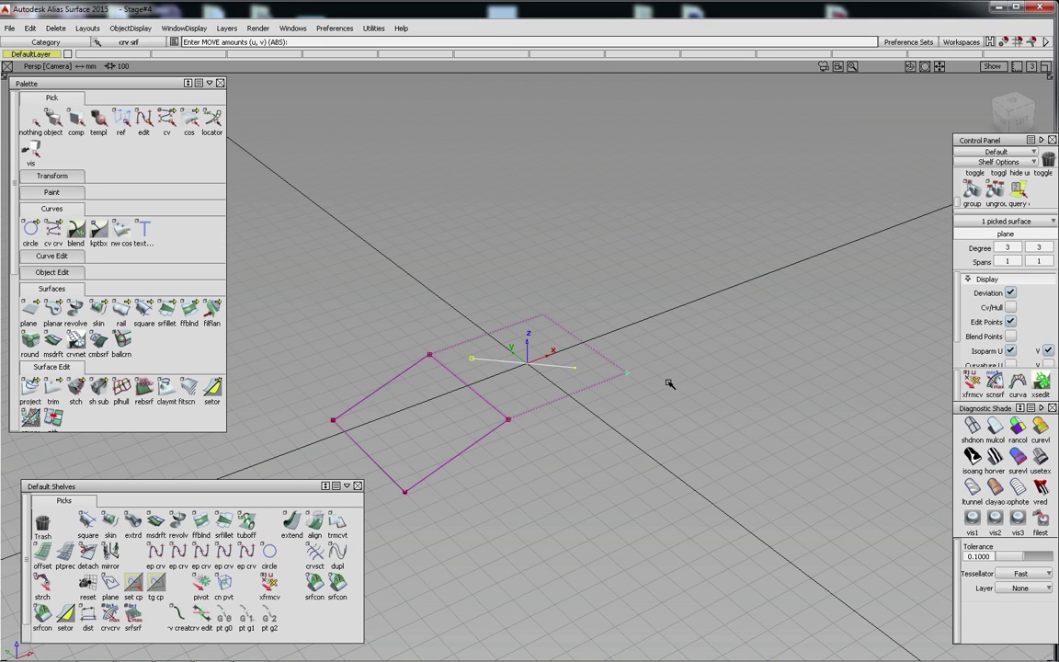
pyautogui.hotkey('ctrl', 'z')
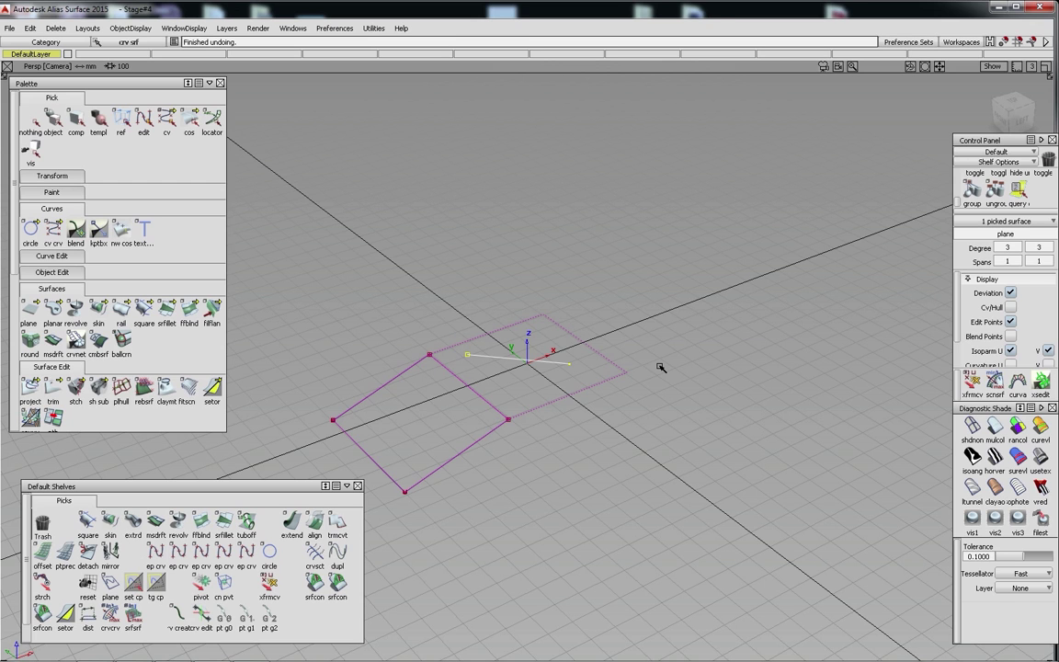
pyautogui.press('Delete')
pyautogui.press('Return')
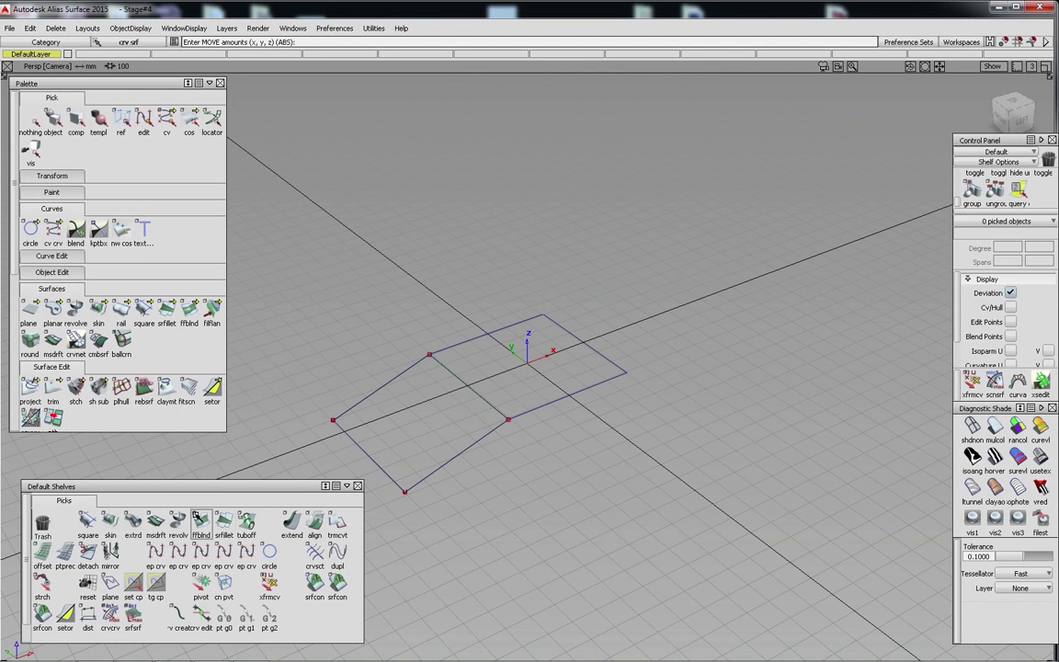
# Draw a straight degree-1 edit-point curve with two points along the X axis, inside the flat plane
pyautogui.click(155, 551)
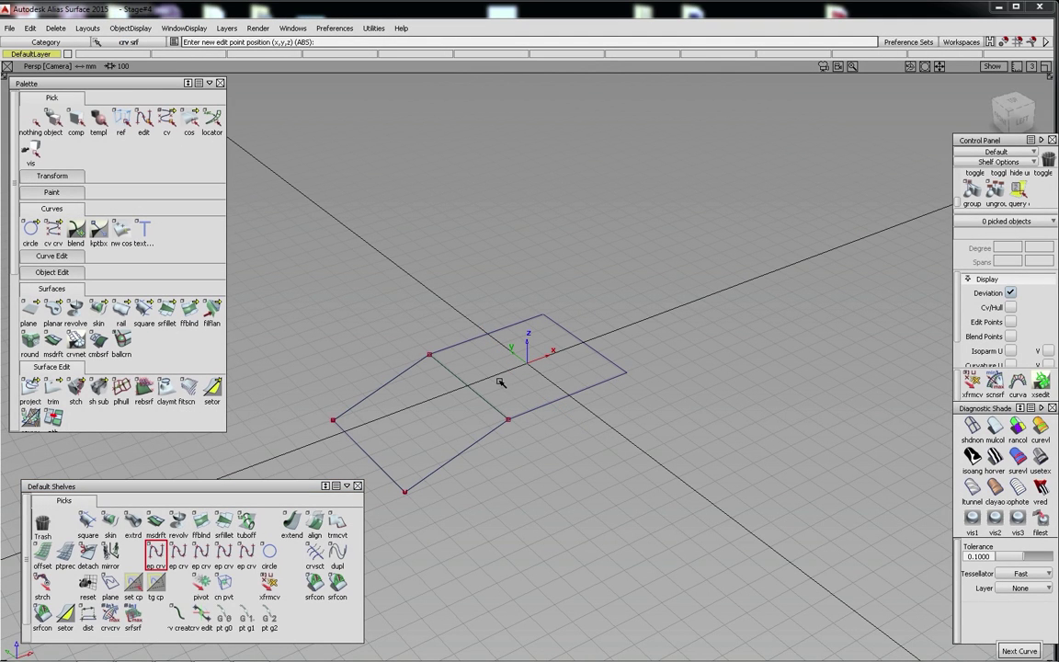
pyautogui.click(491, 379)
pyautogui.click(550, 357)
pyautogui.press('space')
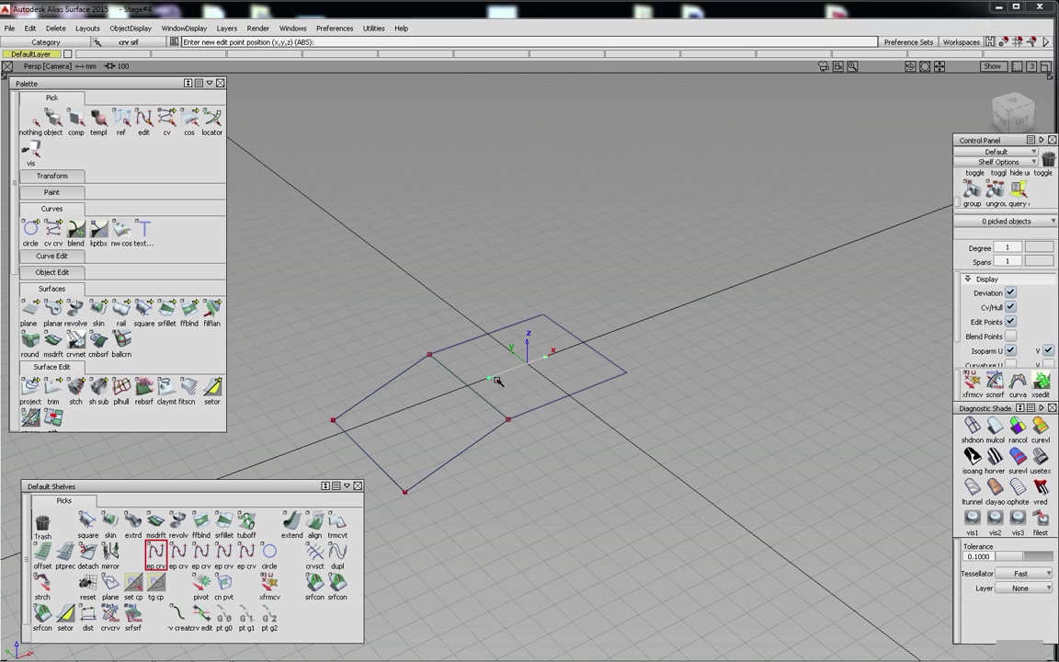
# Move the straight curve vertically so it floats above the flat plane
pyautogui.keyDown('ctrl'); pyautogui.keyDown('shift'); pyautogui.moveTo(505, 380); pyautogui.dragTo(538, 385); pyautogui.keyUp('shift'); pyautogui.keyUp('ctrl')
pyautogui.keyDown('ctrl'); pyautogui.keyDown('shift'); pyautogui.moveTo(693, 518); pyautogui.dragTo(693, 477, button='middle'); pyautogui.keyUp('shift'); pyautogui.keyUp('ctrl')
pyautogui.moveTo(694, 501)
pyautogui.mouseDown(button='right')
pyautogui.moveTo(696, 419)
pyautogui.moveTo(696, 513)
pyautogui.mouseUp(button='right')
pyautogui.keyDown('ctrl'); pyautogui.keyDown('shift'); pyautogui.moveTo(694, 510); pyautogui.dragTo(692, 427); pyautogui.keyUp('shift'); pyautogui.keyUp('ctrl')
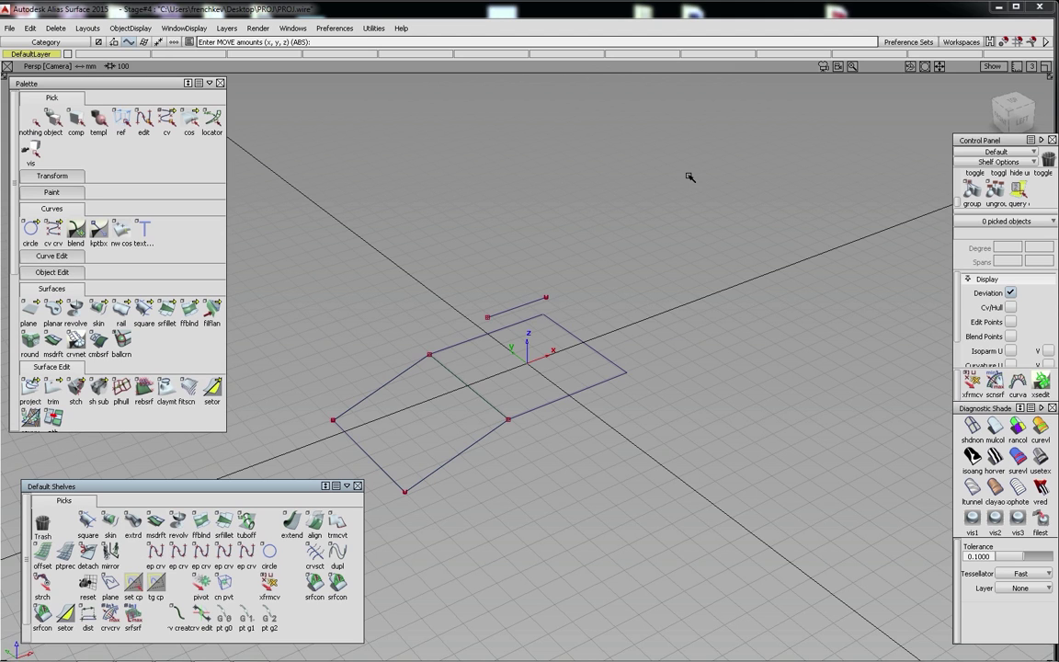
# Project the straight curve onto the flat plane from the top view, and return to the perspective view
pyautogui.keyDown('ctrl'); pyautogui.keyDown('shift'); pyautogui.moveTo(689, 176); pyautogui.dragTo(619, 275); pyautogui.keyUp('shift'); pyautogui.keyUp('ctrl')
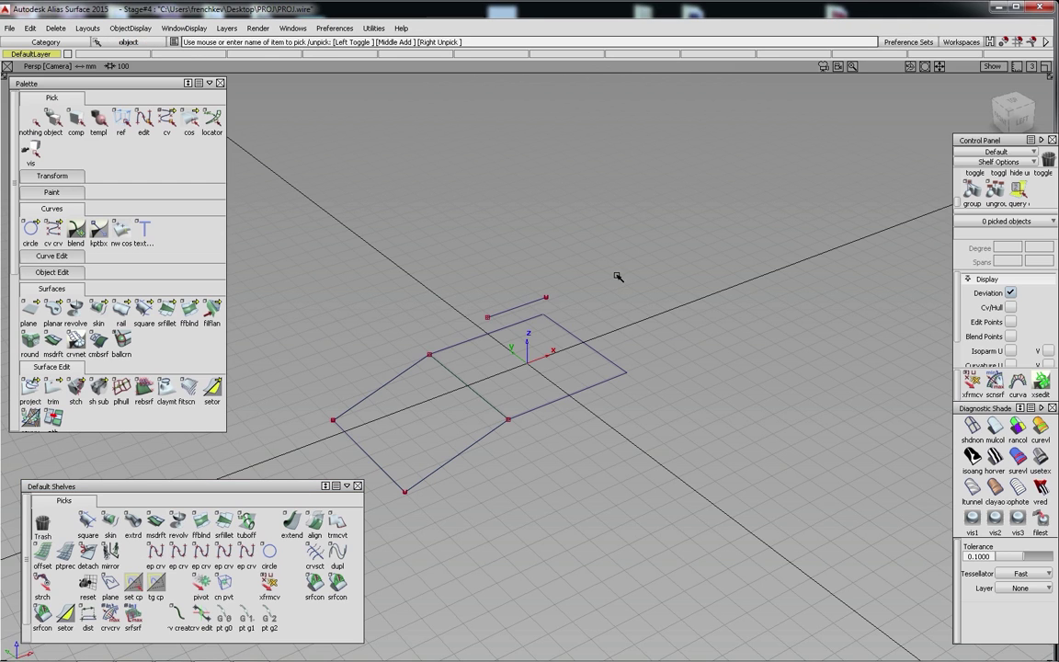
pyautogui.keyDown('ctrl'); pyautogui.keyDown('shift'); pyautogui.moveTo(588, 292); pyautogui.dragTo(591, 312); pyautogui.keyUp('shift'); pyautogui.keyUp('ctrl')
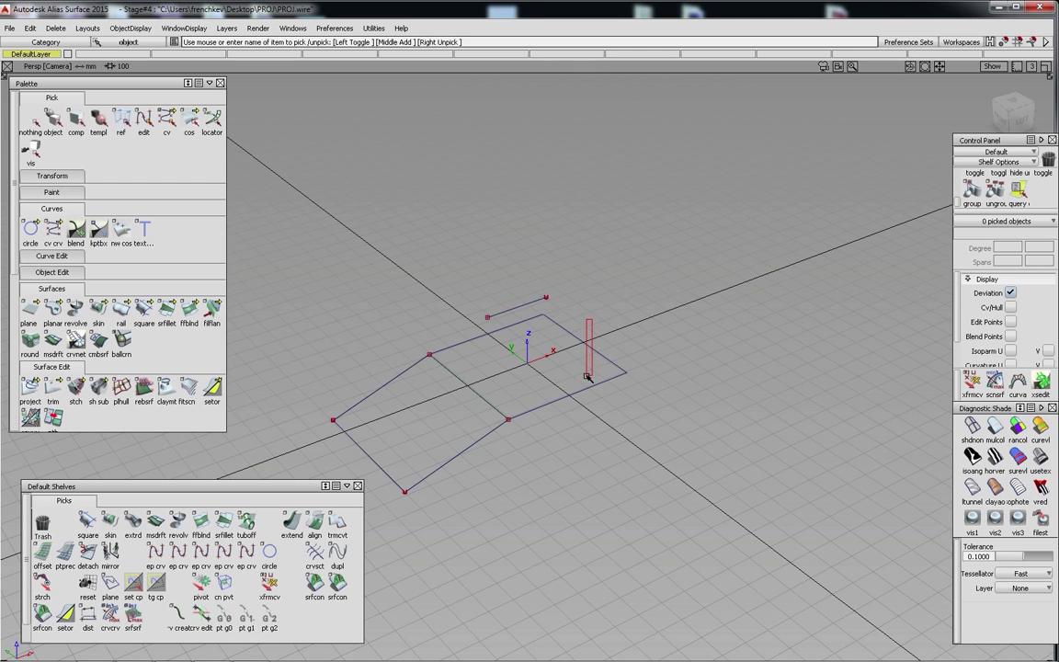
pyautogui.click(589, 343)
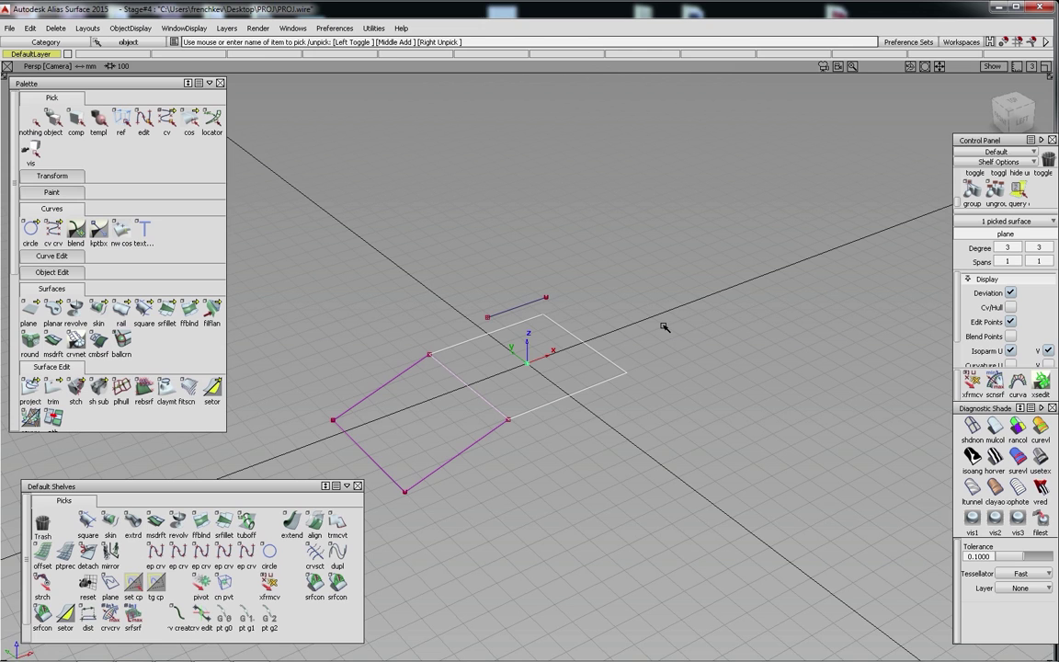
pyautogui.press('F5')
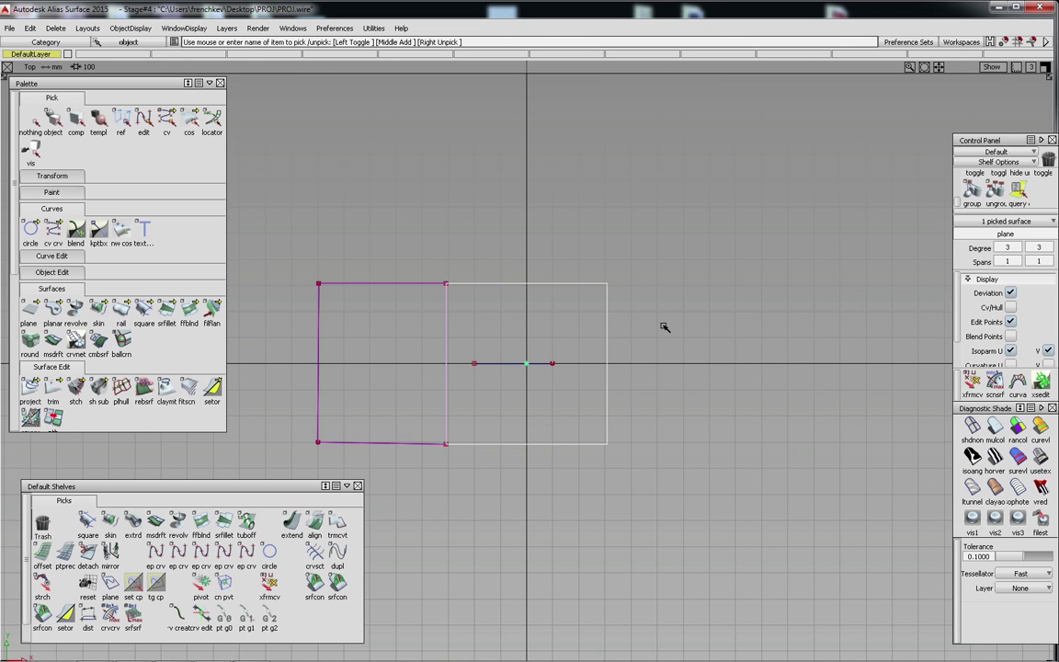
pyautogui.keyDown('ctrl'); pyautogui.keyDown('shift'); pyautogui.middleClick(666, 316); pyautogui.keyUp('shift'); pyautogui.keyUp('ctrl')
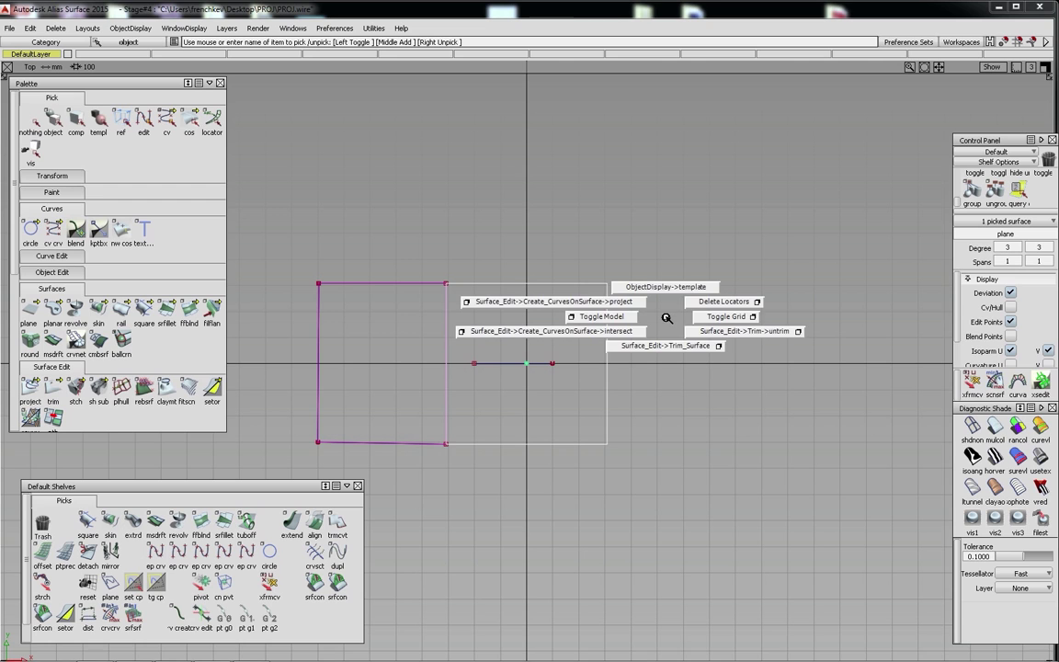
pyautogui.keyDown('ctrl'); pyautogui.keyDown('shift'); pyautogui.moveTo(667, 318); pyautogui.dragTo(640, 303); pyautogui.keyUp('shift'); pyautogui.keyUp('ctrl')
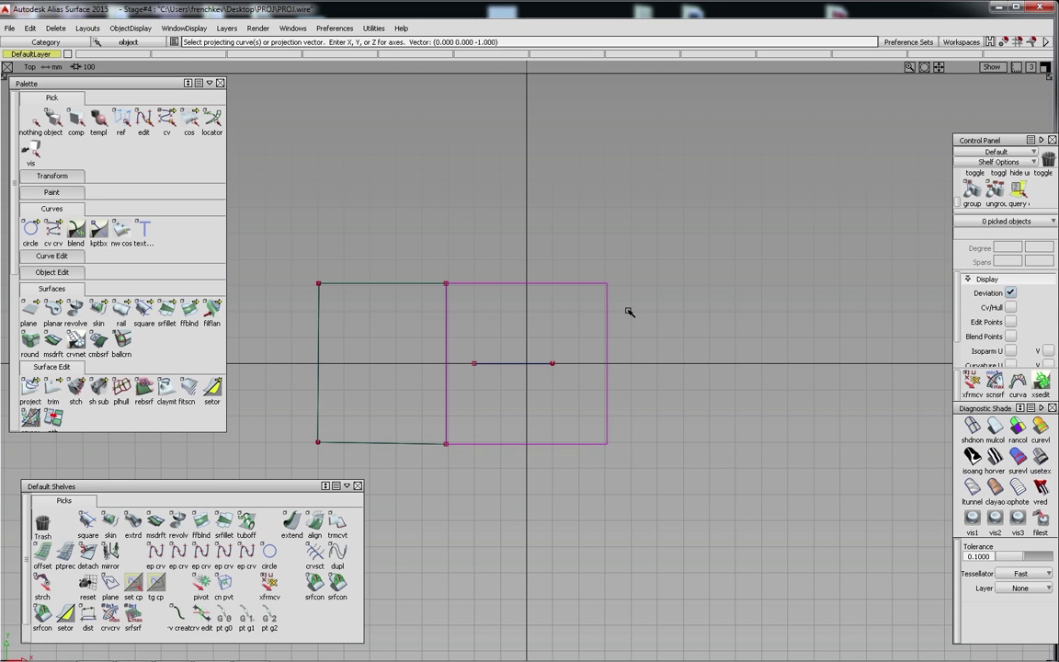
pyautogui.click(546, 364)
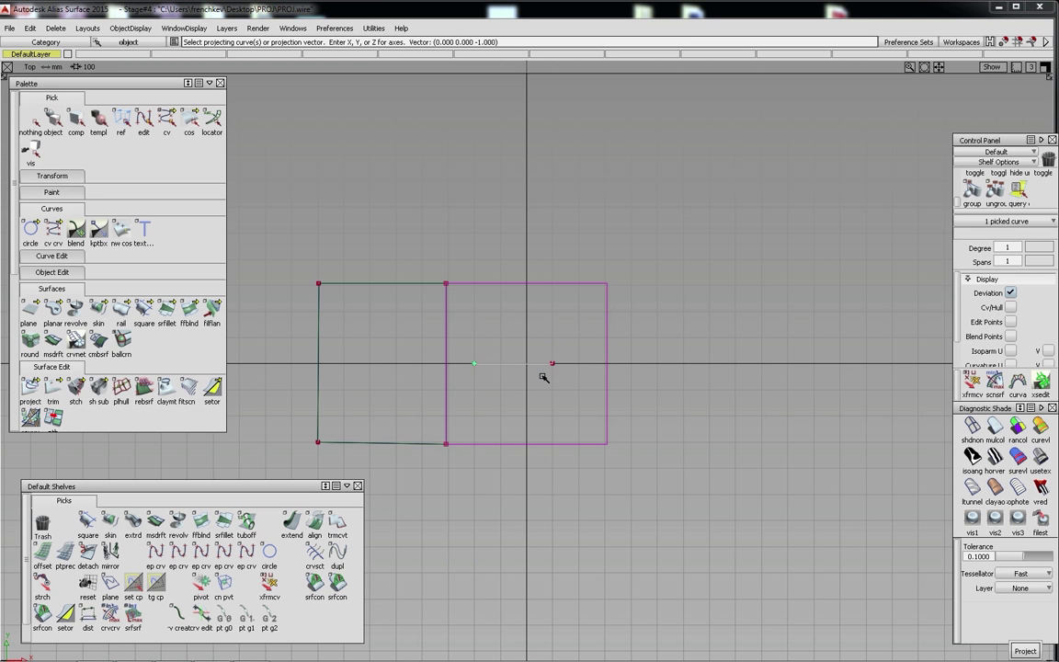
pyautogui.click(597, 364)
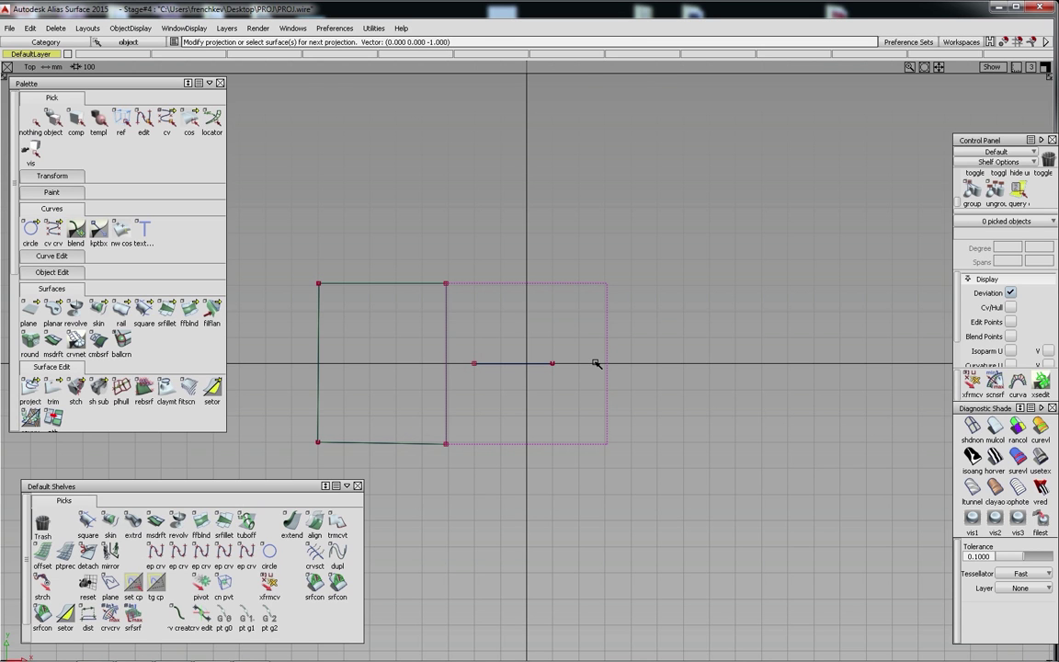
pyautogui.press('F8')
# Shift the straight curve above the plane to update its projection, and undo the last point move
pyautogui.hotkey('ctrl', 'z')
pyautogui.press('Escape')
pyautogui.click(516, 311)
pyautogui.keyDown('ctrl'); pyautogui.keyDown('shift'); pyautogui.moveTo(510, 329); pyautogui.dragTo(496, 269, button='right'); pyautogui.keyUp('shift'); pyautogui.keyUp('ctrl')
pyautogui.moveTo(495, 267); pyautogui.dragTo(508, 277, button='middle')
pyautogui.hotkey('ctrl', 'z')
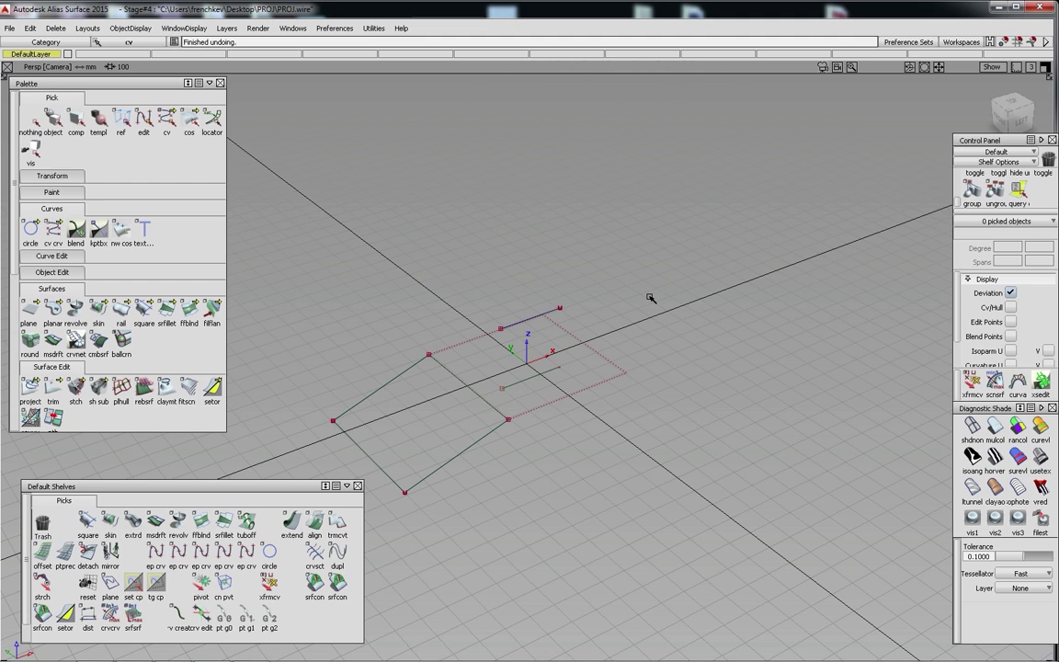
# Extend the straight curve by about 411 mm at its far end and about 286 mm at its near end
pyautogui.press('e')
pyautogui.moveTo(560, 309); pyautogui.dragTo(699, 274)
pyautogui.click(598, 311)
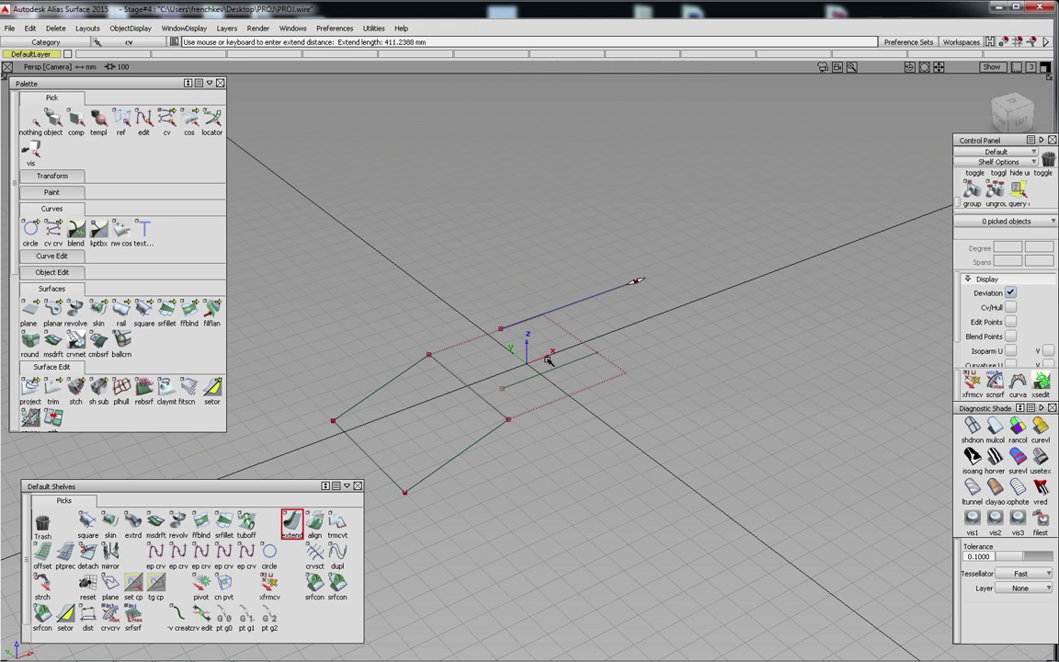
pyautogui.click(511, 327)
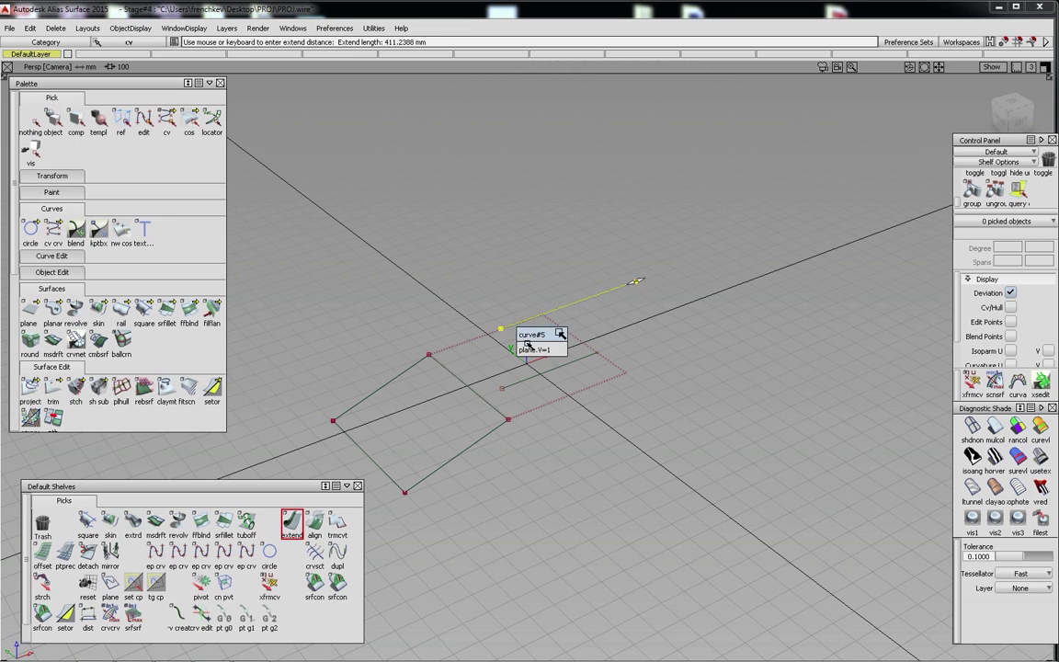
pyautogui.click(530, 336)
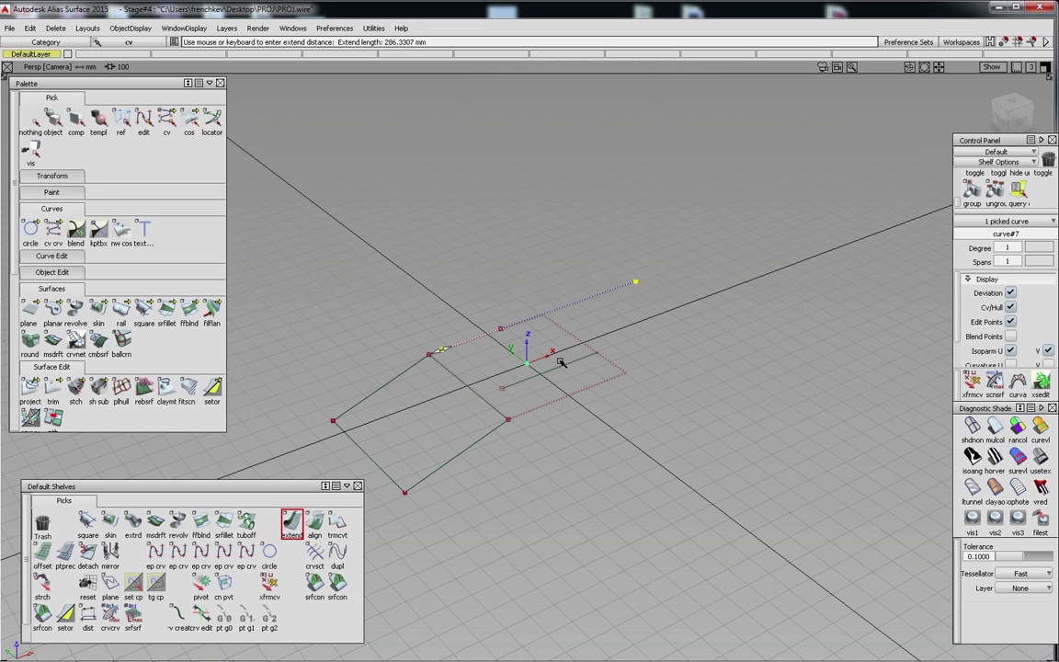
# Try moving the far end point of the extended curve to skew its projection, and undo the move
pyautogui.keyDown('ctrl'); pyautogui.keyDown('shift'); pyautogui.moveTo(560, 362); pyautogui.dragTo(562, 274); pyautogui.keyUp('shift'); pyautogui.keyUp('ctrl')
pyautogui.keyDown('ctrl'); pyautogui.keyDown('shift'); pyautogui.moveTo(618, 358); pyautogui.dragTo(672, 325); pyautogui.keyUp('shift'); pyautogui.keyUp('ctrl')
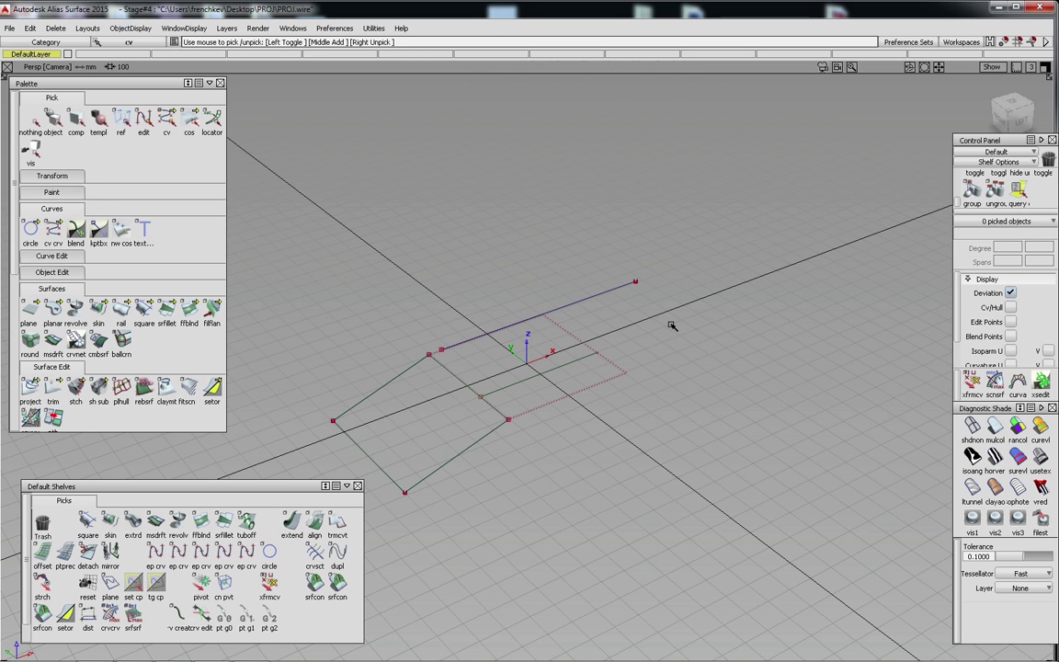
pyautogui.click(635, 282)
pyautogui.keyDown('ctrl'); pyautogui.keyDown('shift'); pyautogui.moveTo(693, 439); pyautogui.dragTo(640, 260, button='middle'); pyautogui.keyUp('shift'); pyautogui.keyUp('ctrl')
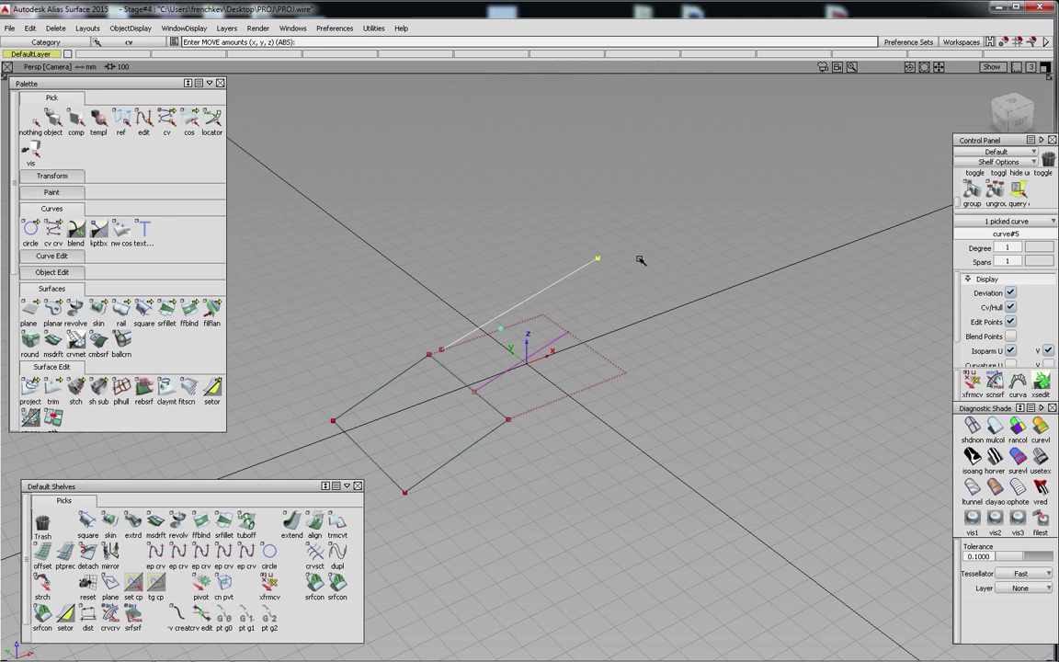
pyautogui.hotkey('ctrl', 'z')
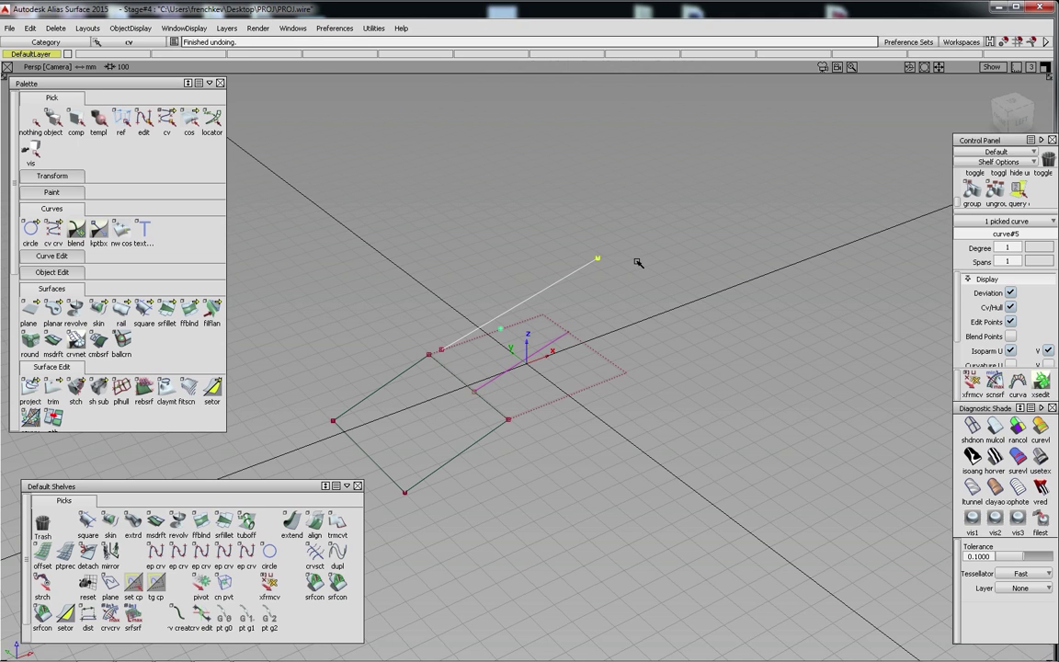
pyautogui.hotkey('ctrl', 'z')
pyautogui.keyDown('ctrl'); pyautogui.keyDown('shift'); pyautogui.moveTo(638, 260); pyautogui.dragTo(327, 128); pyautogui.keyUp('shift'); pyautogui.keyUp('ctrl')
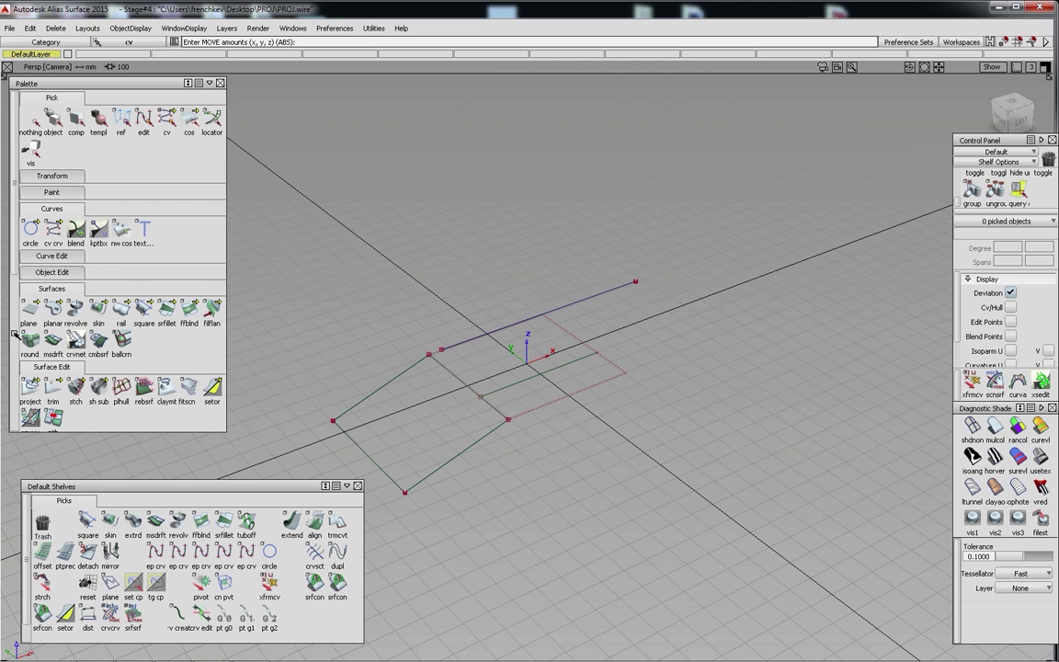
# Place a new plane over the sloped square surface and scale it up beyond that surface's size
pyautogui.click(30, 311)
pyautogui.click(440, 410)
pyautogui.keyDown('ctrl'); pyautogui.keyDown('shift'); pyautogui.moveTo(551, 396); pyautogui.dragTo(548, 473, button='middle'); pyautogui.keyUp('shift'); pyautogui.keyUp('ctrl')
pyautogui.moveTo(572, 473); pyautogui.dragTo(665, 411)
# Rotate the new plane upright and position it to cut through both surfaces, checking it briefly in shaded display
pyautogui.keyDown('ctrl'); pyautogui.keyDown('shift'); pyautogui.moveTo(750, 434); pyautogui.dragTo(579, 425, button='middle'); pyautogui.keyUp('shift'); pyautogui.keyUp('ctrl')
pyautogui.moveTo(768, 446); pyautogui.dragTo(215, 330)
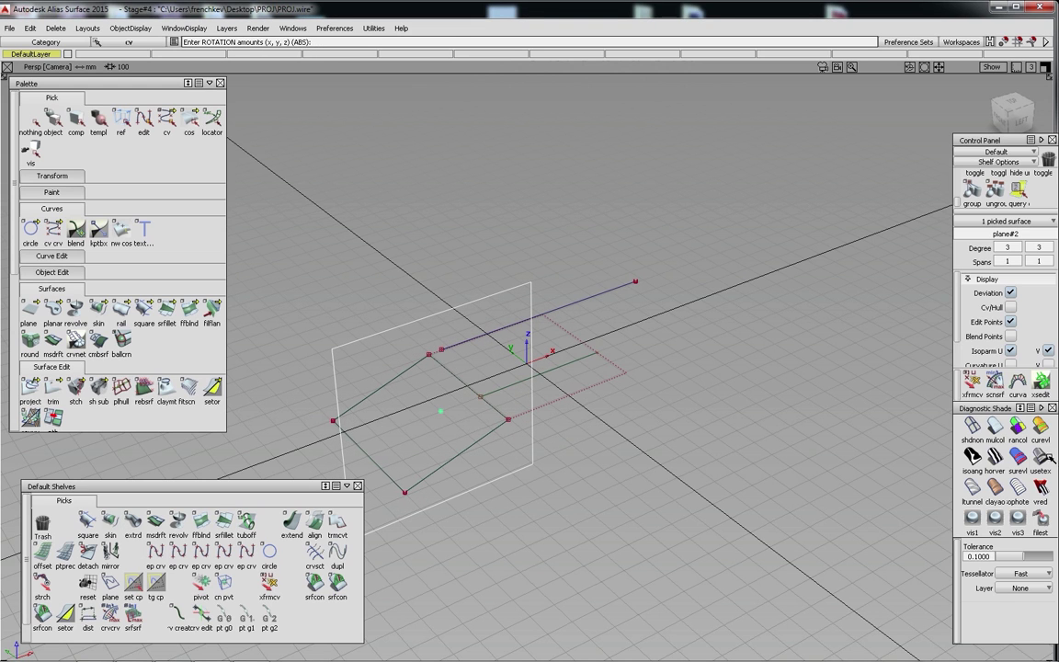
pyautogui.moveTo(761, 444); pyautogui.dragTo(680, 464, button='right')
pyautogui.moveTo(574, 541)
pyautogui.keyDown('ctrl'); pyautogui.keyDown('shift'); pyautogui.mouseDown(button='middle')
pyautogui.moveTo(575, 514)
pyautogui.moveTo(595, 531)
pyautogui.moveTo(567, 520)
pyautogui.mouseUp(button='middle'); pyautogui.keyUp('shift'); pyautogui.keyUp('ctrl')
pyautogui.keyDown('ctrl'); pyautogui.keyDown('shift'); pyautogui.moveTo(689, 528); pyautogui.dragTo(682, 426); pyautogui.keyUp('shift'); pyautogui.keyUp('ctrl')
pyautogui.click(976, 426)
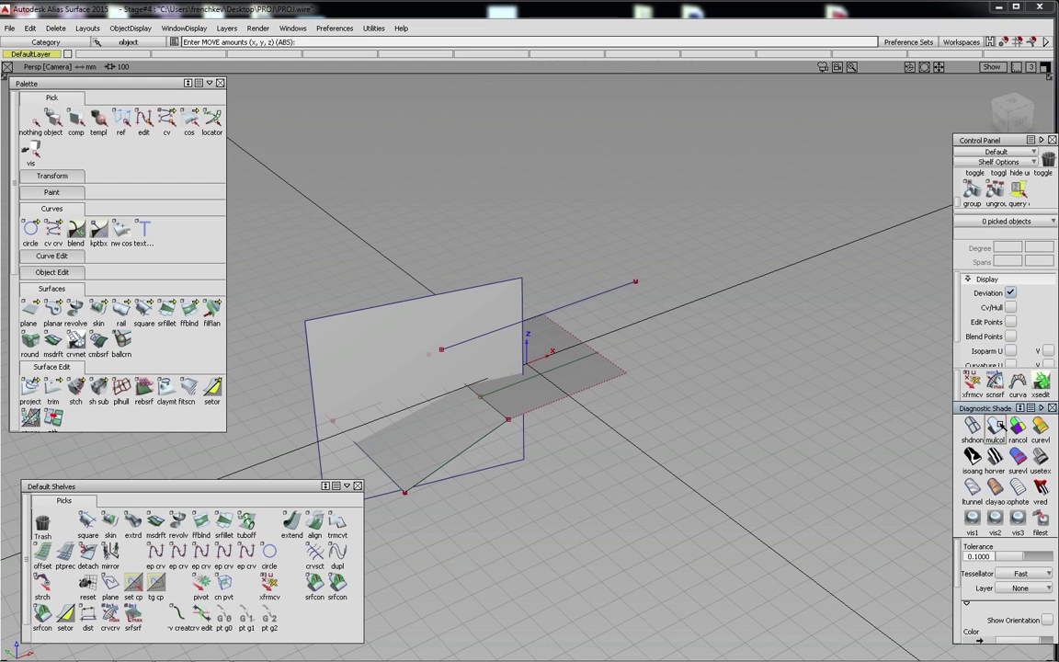
pyautogui.click(976, 426)
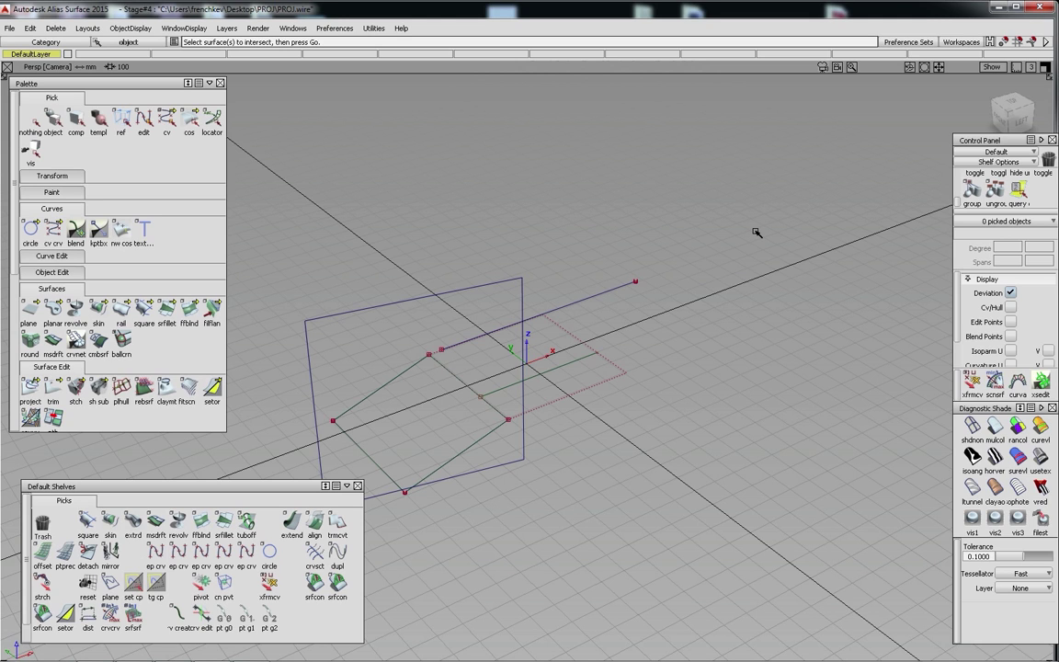
# Intersect the upright plane with the sloped square surface and the flat plane to create curves-on-surface
pyautogui.keyDown('ctrl'); pyautogui.keyDown('shift'); pyautogui.moveTo(651, 153); pyautogui.dragTo(653, 194); pyautogui.keyUp('shift'); pyautogui.keyUp('ctrl')
pyautogui.click(421, 287)
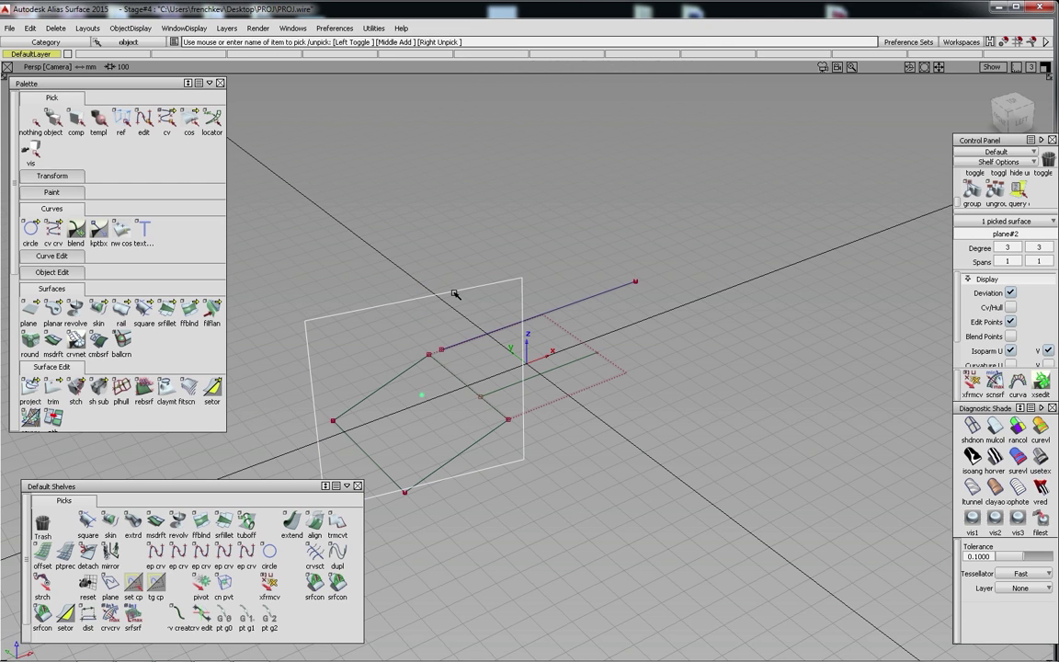
pyautogui.keyDown('ctrl'); pyautogui.keyDown('shift'); pyautogui.moveTo(506, 175); pyautogui.dragTo(483, 194); pyautogui.keyUp('shift'); pyautogui.keyUp('ctrl')
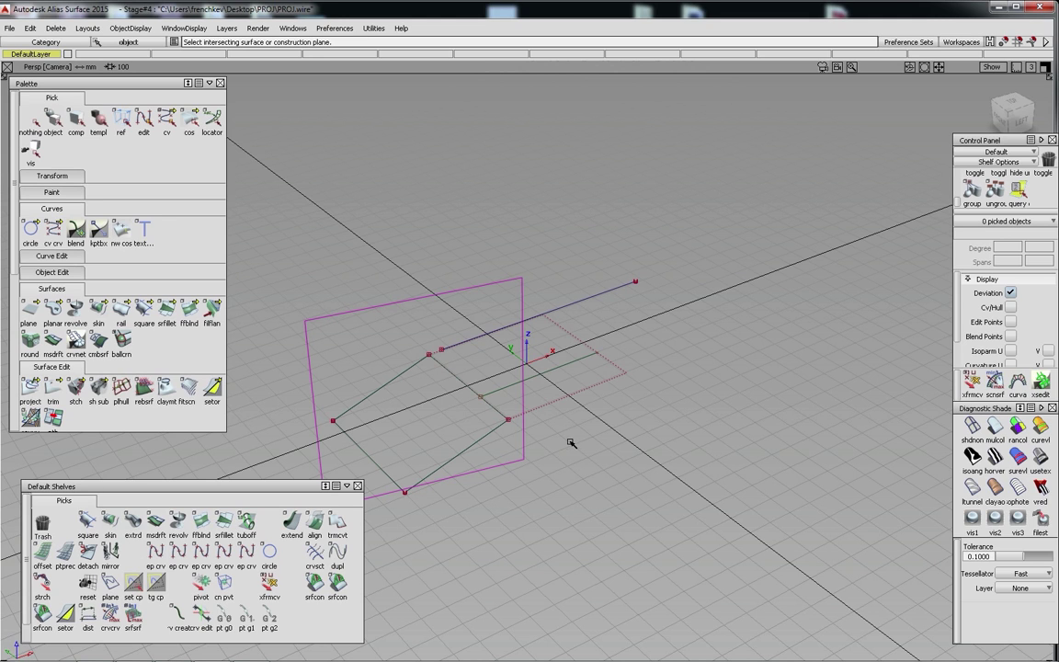
pyautogui.click(498, 431)
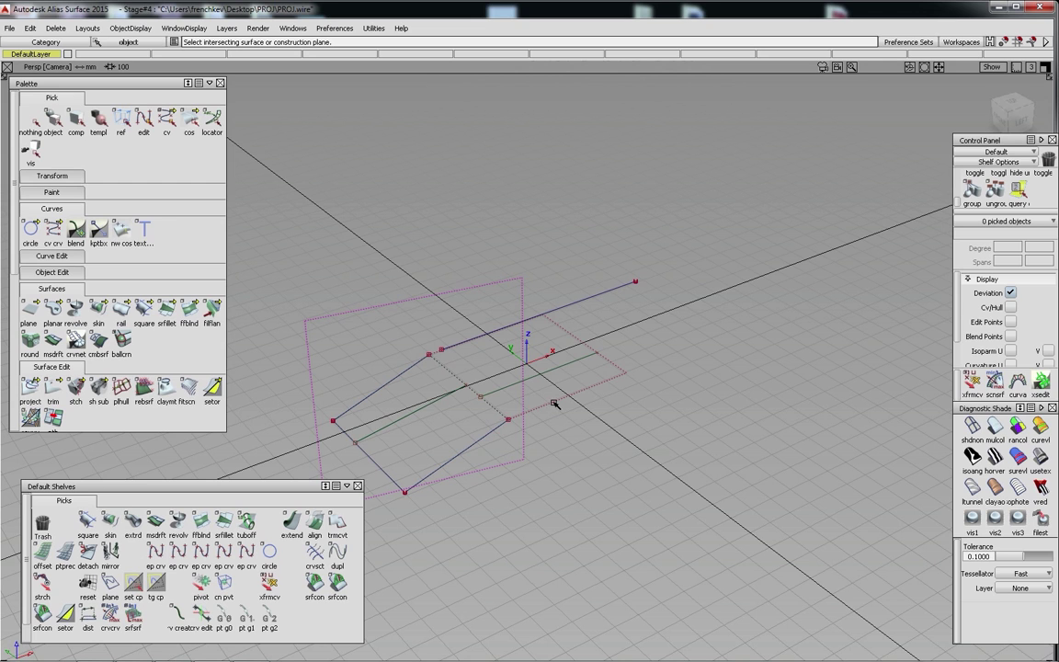
# Pick the curve-on-surface that crosses the sloped square surface
pyautogui.keyDown('ctrl'); pyautogui.keyDown('shift'); pyautogui.click(566, 501); pyautogui.keyUp('shift'); pyautogui.keyUp('ctrl')
pyautogui.keyDown('ctrl'); pyautogui.keyDown('shift'); pyautogui.moveTo(566, 501); pyautogui.dragTo(584, 427); pyautogui.keyUp('shift'); pyautogui.keyUp('ctrl')
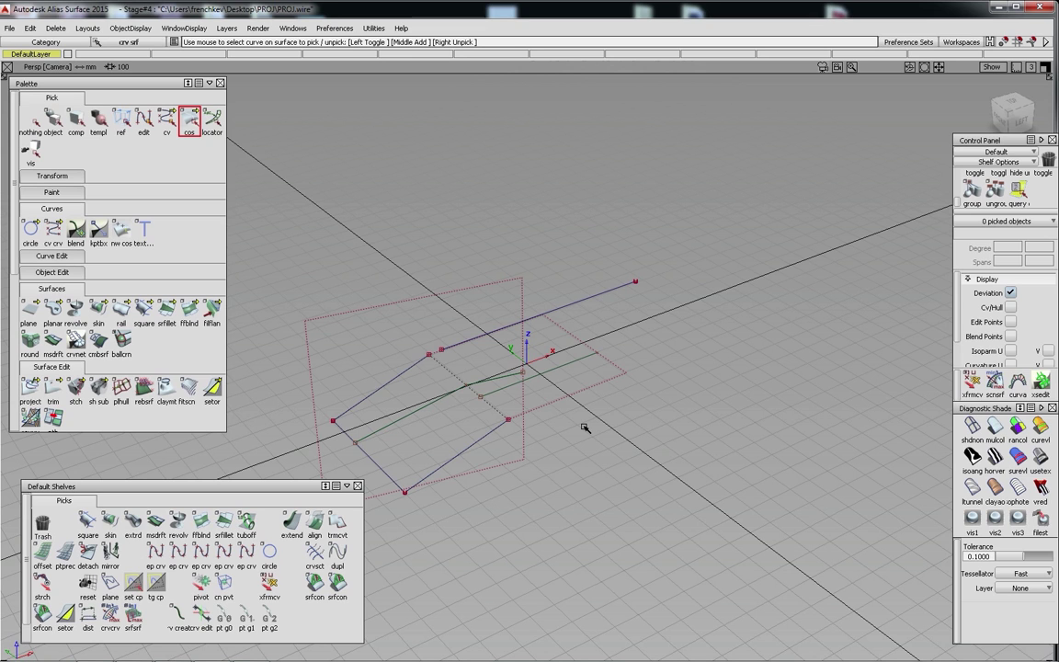
pyautogui.click(431, 406)
# Trim the sloped square surface along its curve-on-surface, keeping only the region on the near side of that curve
pyautogui.keyDown('ctrl'); pyautogui.keyDown('shift'); pyautogui.moveTo(582, 414); pyautogui.dragTo(583, 442); pyautogui.keyUp('shift'); pyautogui.keyUp('ctrl')
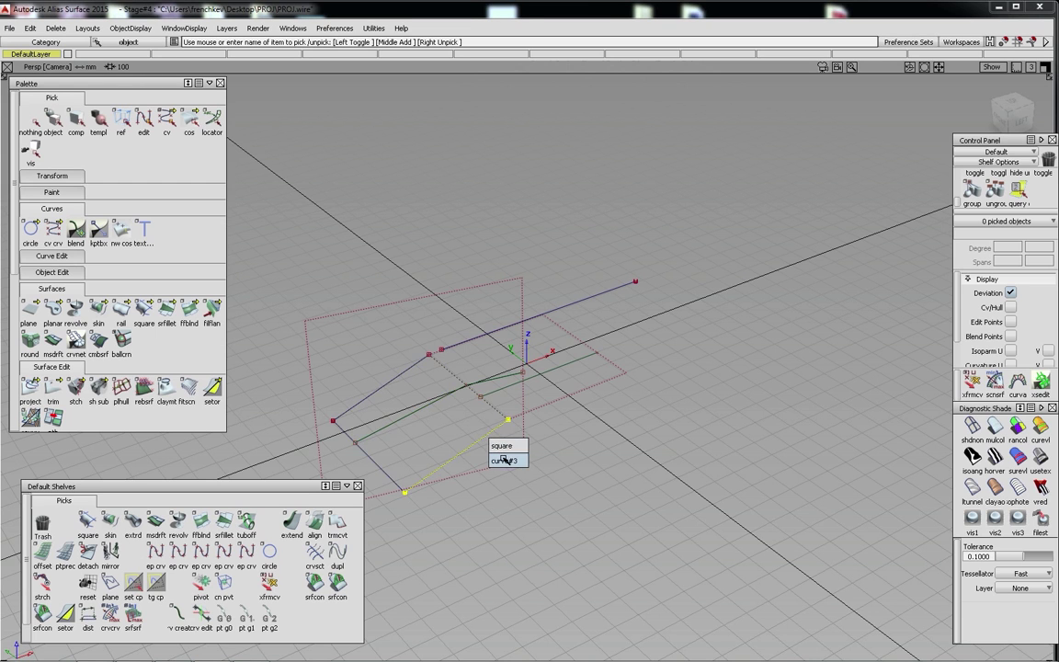
pyautogui.click(501, 445)
pyautogui.keyDown('ctrl'); pyautogui.keyDown('shift'); pyautogui.moveTo(644, 354); pyautogui.dragTo(643, 382, button='right'); pyautogui.keyUp('shift'); pyautogui.keyUp('ctrl')
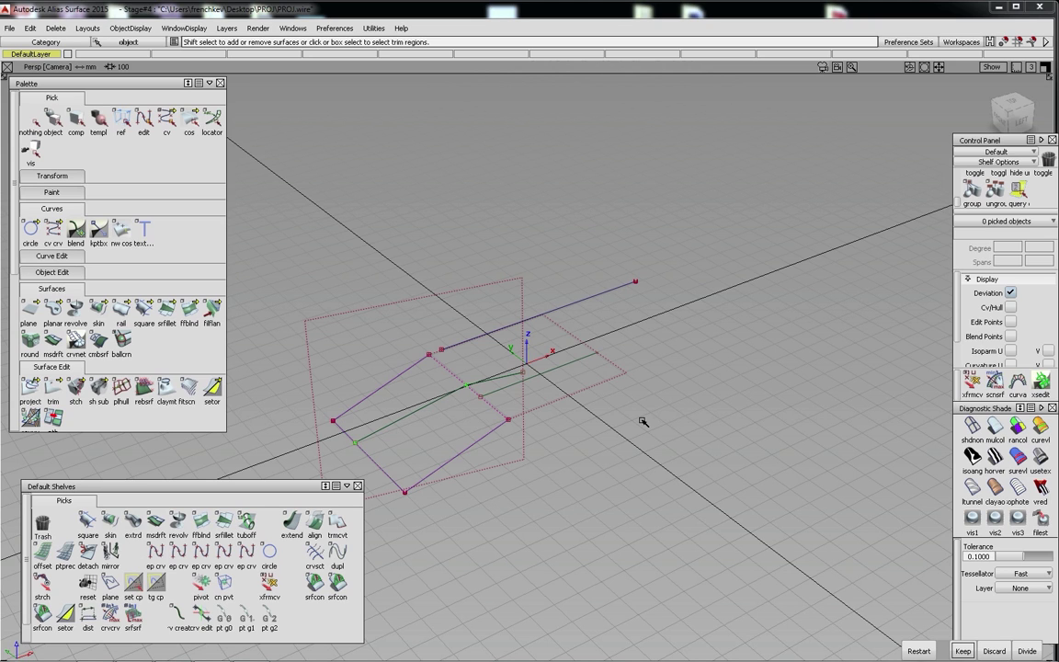
pyautogui.click(441, 436)
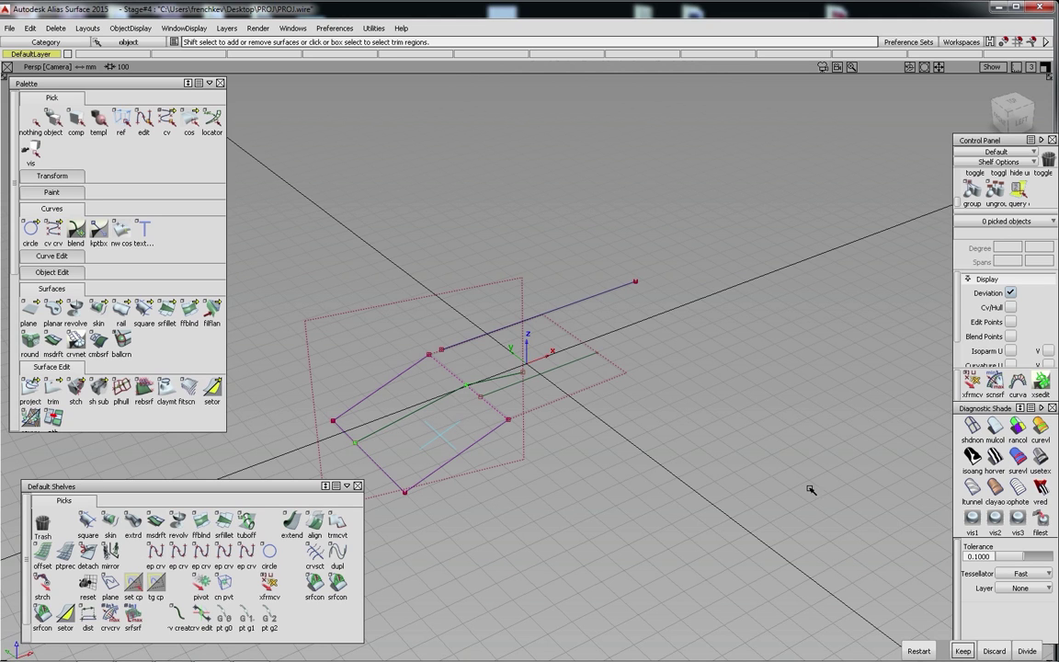
pyautogui.click(962, 650)
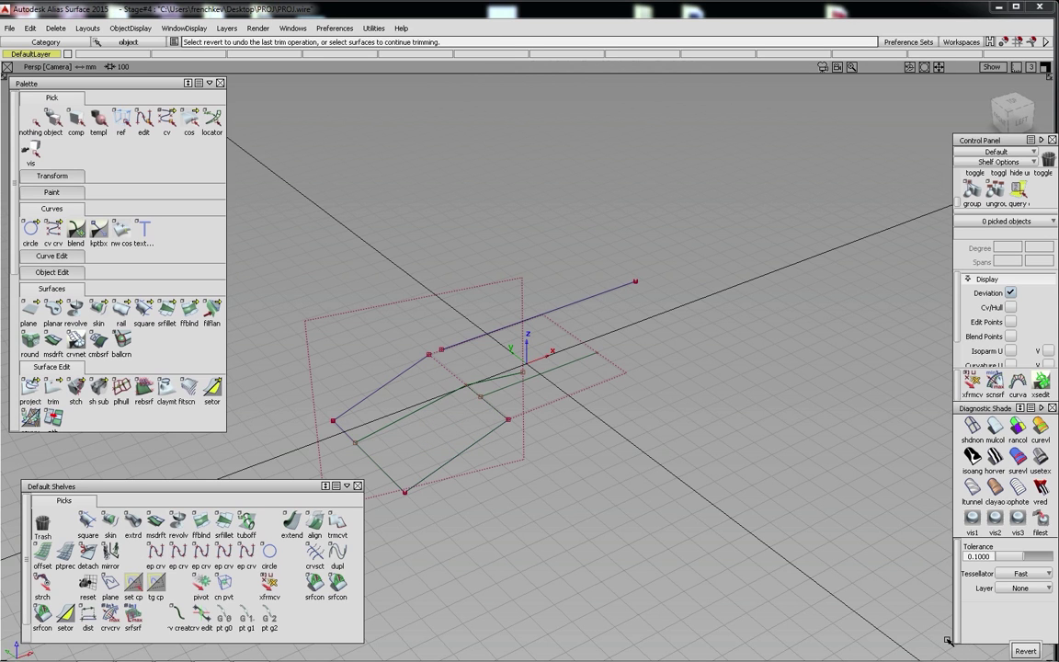
pyautogui.press('Escape')
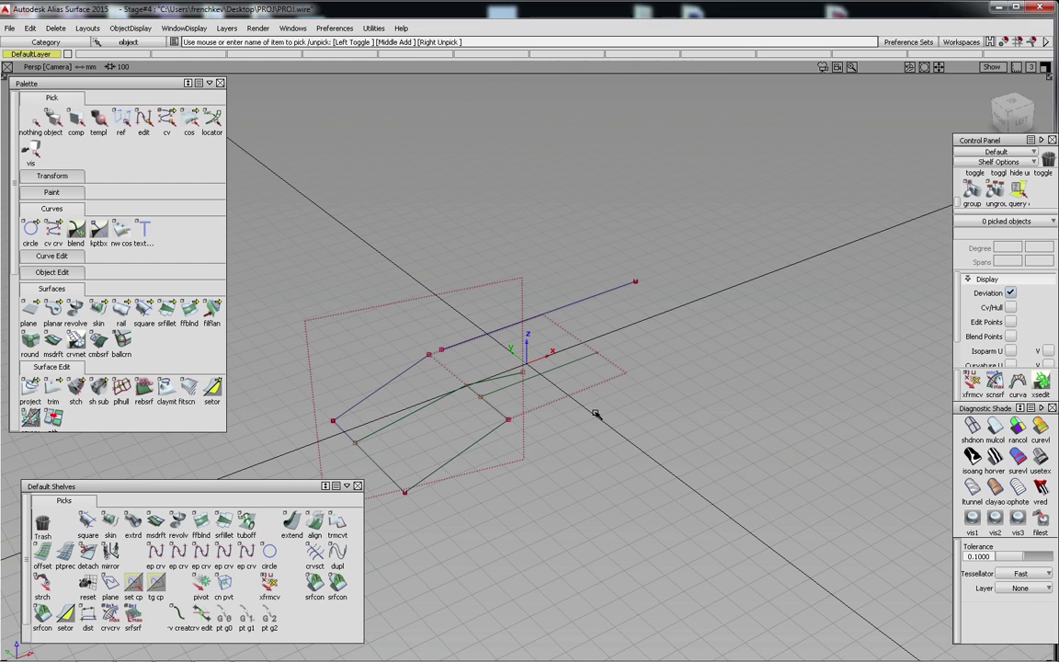
# Pick the trimmed square surface to examine its remaining boundary, and clear the selection
pyautogui.click(438, 469)
pyautogui.click(453, 478)
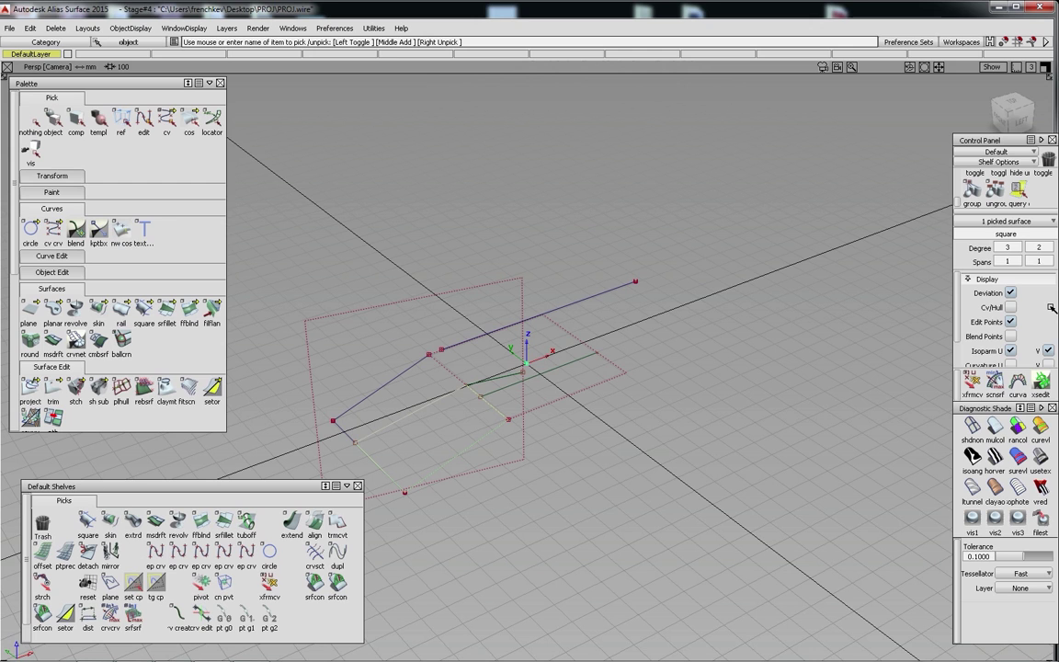
pyautogui.keyDown('ctrl'); pyautogui.keyDown('shift'); pyautogui.moveTo(646, 477); pyautogui.dragTo(642, 437); pyautogui.keyUp('shift'); pyautogui.keyUp('ctrl')
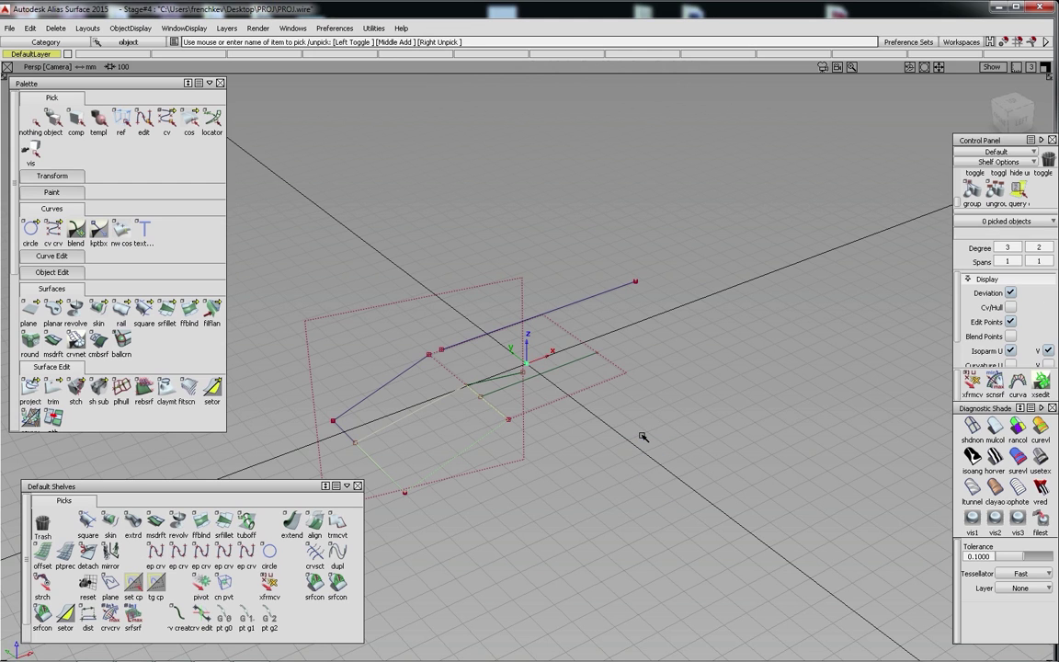
# Try to trim the flat plane with its two curves-on-surface
pyautogui.keyDown('ctrl'); pyautogui.keyDown('shift'); pyautogui.moveTo(640, 433); pyautogui.dragTo(652, 407, button='right'); pyautogui.keyUp('shift'); pyautogui.keyUp('ctrl')
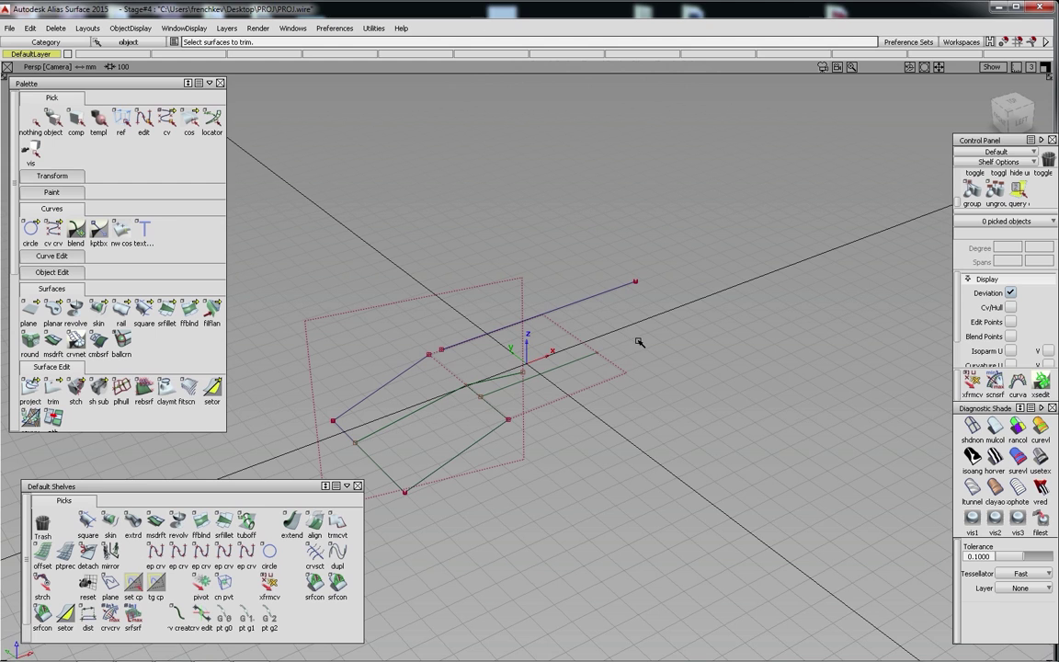
pyautogui.keyDown('ctrl'); pyautogui.keyDown('shift'); pyautogui.moveTo(642, 314); pyautogui.dragTo(611, 381); pyautogui.keyUp('shift'); pyautogui.keyUp('ctrl')
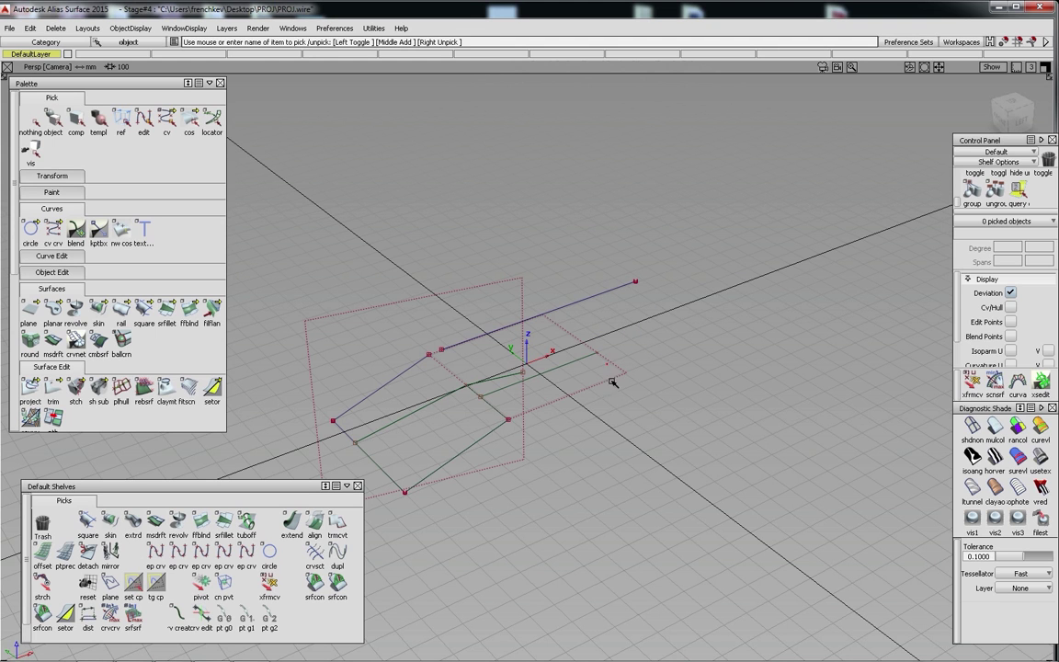
pyautogui.click(611, 381)
pyautogui.keyDown('ctrl'); pyautogui.keyDown('shift'); pyautogui.moveTo(689, 293); pyautogui.dragTo(682, 309); pyautogui.keyUp('shift'); pyautogui.keyUp('ctrl')
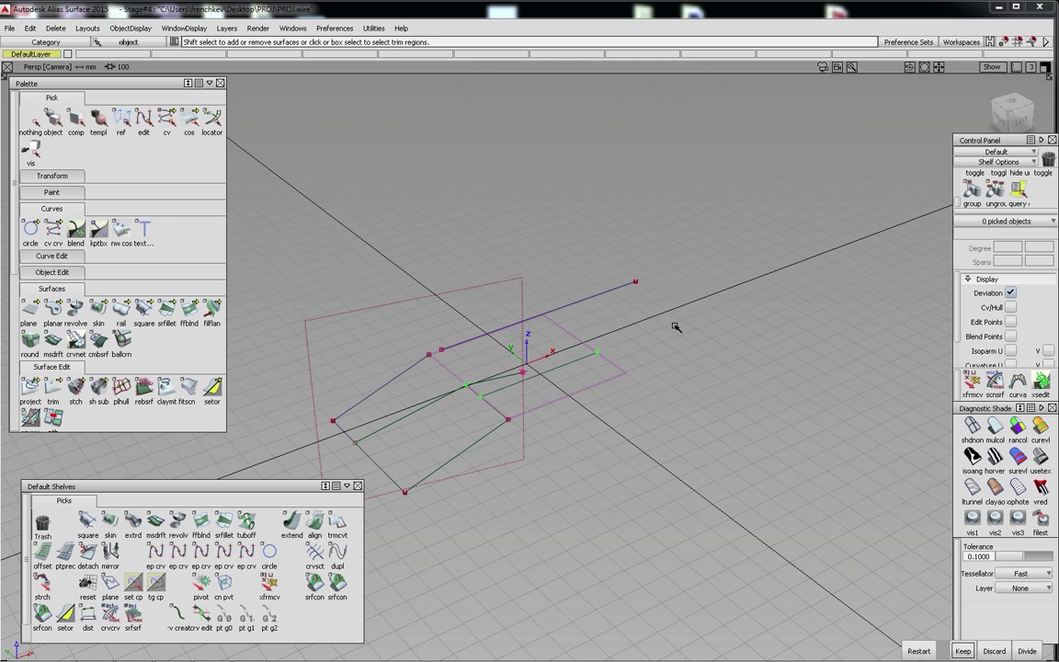
pyautogui.press('Escape')
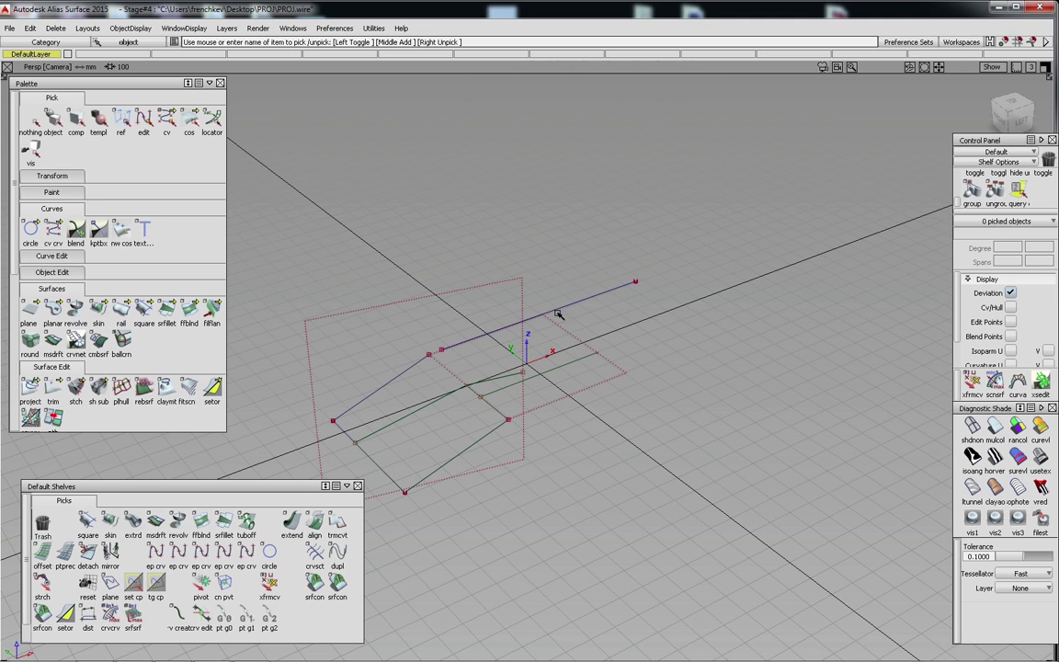
# Move the upright plane slightly forward so its intersection curve crosses the other curve on the flat plane
pyautogui.keyDown('ctrl'); pyautogui.keyDown('shift'); pyautogui.moveTo(463, 270); pyautogui.dragTo(467, 321); pyautogui.keyUp('shift'); pyautogui.keyUp('ctrl')
pyautogui.moveTo(464, 321)
pyautogui.keyDown('ctrl'); pyautogui.keyDown('shift'); pyautogui.mouseDown(button='middle')
pyautogui.moveTo(463, 237)
pyautogui.moveTo(443, 213)
pyautogui.mouseUp(button='middle'); pyautogui.keyUp('shift'); pyautogui.keyUp('ctrl')
pyautogui.moveTo(444, 213); pyautogui.dragTo(452, 220)
pyautogui.keyDown('ctrl'); pyautogui.keyDown('shift'); pyautogui.moveTo(560, 479); pyautogui.dragTo(559, 384); pyautogui.keyUp('shift'); pyautogui.keyUp('ctrl')
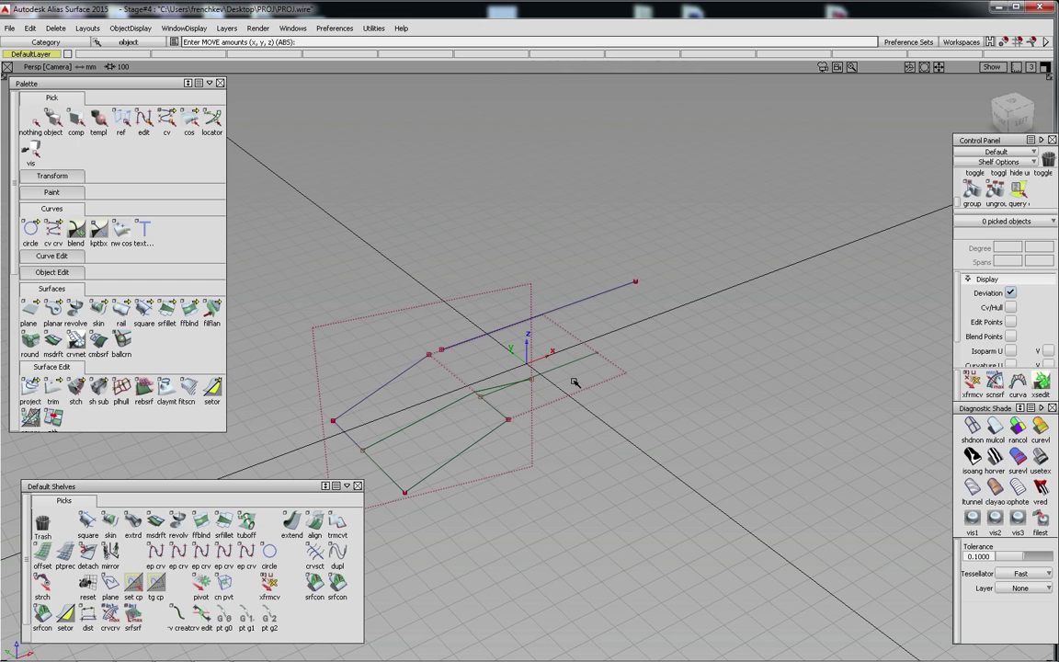
# Trim the flat plane with its crossing curves-on-surface, keeping the large region on the far side
pyautogui.keyDown('ctrl'); pyautogui.keyDown('shift'); pyautogui.moveTo(631, 312); pyautogui.dragTo(621, 319, button='right'); pyautogui.keyUp('shift'); pyautogui.keyUp('ctrl')
pyautogui.keyDown('ctrl'); pyautogui.keyDown('shift'); pyautogui.moveTo(620, 322); pyautogui.dragTo(617, 354); pyautogui.keyUp('shift'); pyautogui.keyUp('ctrl')
pyautogui.moveTo(618, 356); pyautogui.dragTo(616, 391)
pyautogui.keyDown('ctrl'); pyautogui.keyDown('shift'); pyautogui.moveTo(652, 306); pyautogui.dragTo(655, 335, button='right'); pyautogui.keyUp('shift'); pyautogui.keyUp('ctrl')
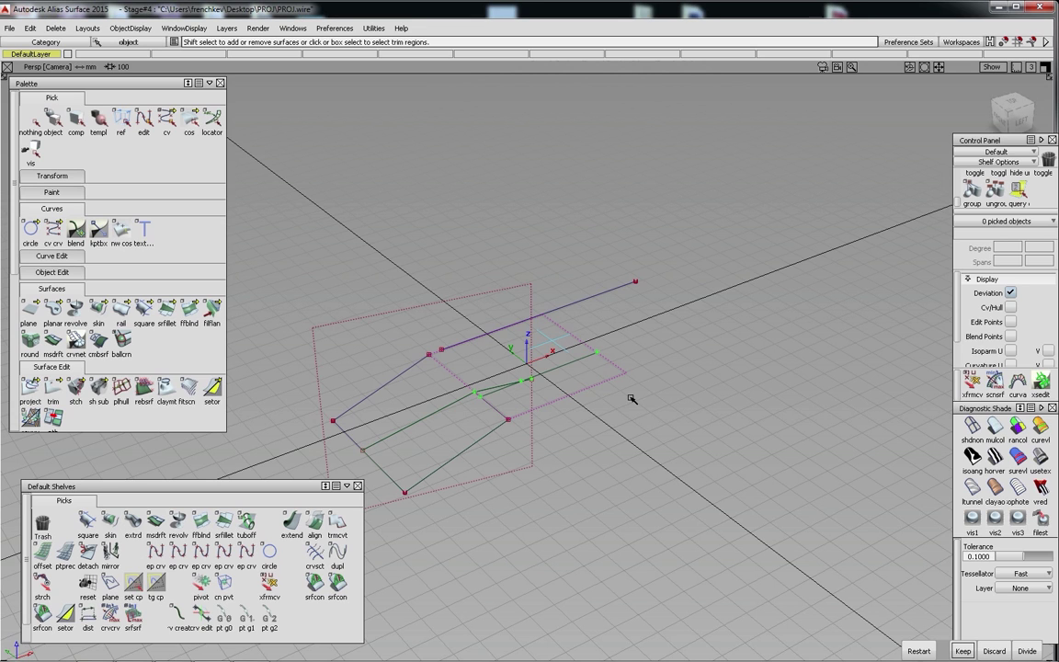
pyautogui.press('space')
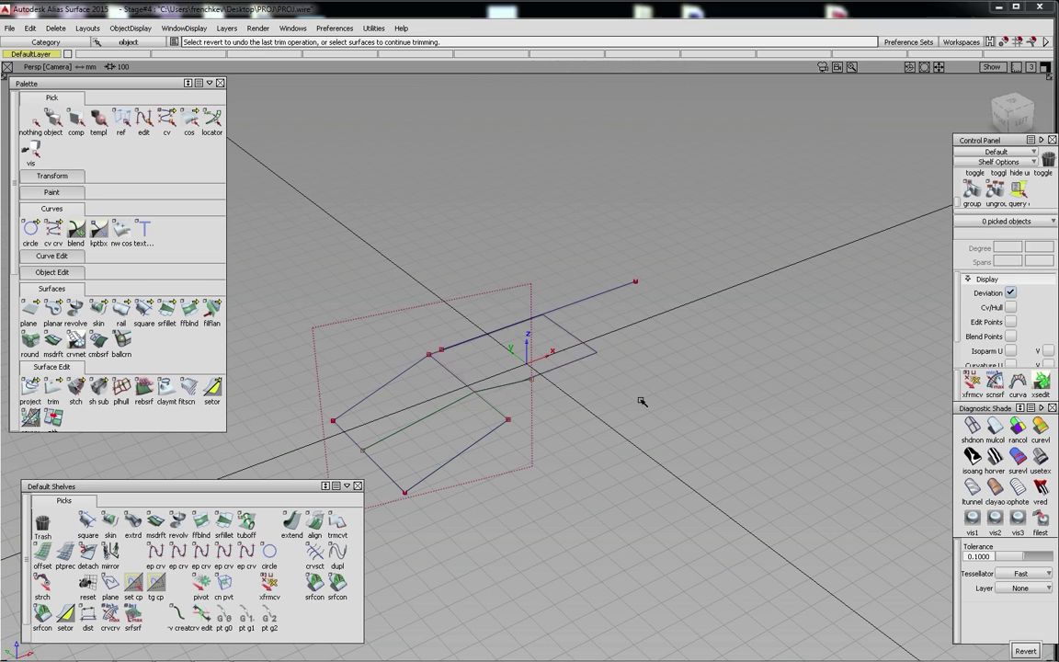
pyautogui.press('Escape')
pyautogui.click(752, 368)
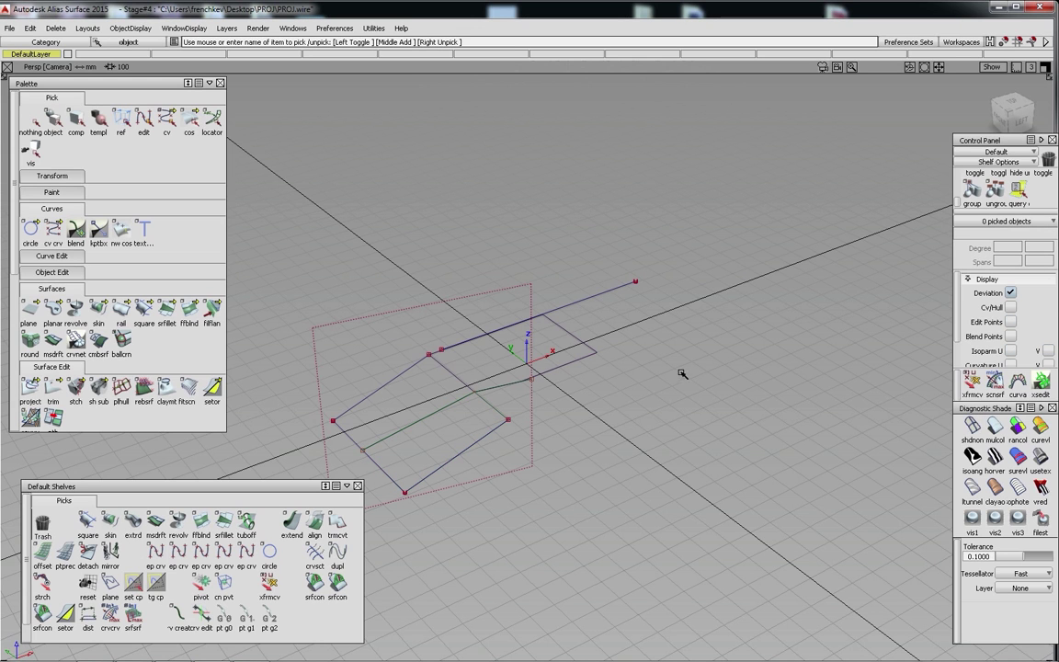
# Untrim the flat plane
pyautogui.keyDown('ctrl'); pyautogui.keyDown('shift'); pyautogui.moveTo(586, 330); pyautogui.dragTo(586, 361); pyautogui.keyUp('shift'); pyautogui.keyUp('ctrl')
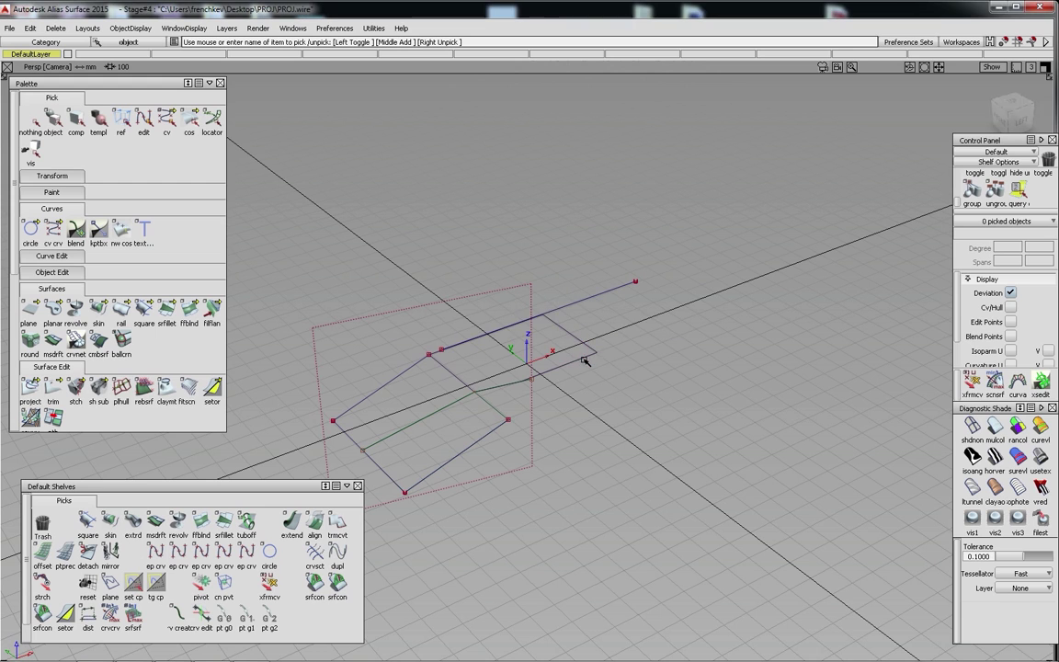
pyautogui.click(586, 360)
pyautogui.keyDown('ctrl'); pyautogui.keyDown('shift'); pyautogui.moveTo(631, 318); pyautogui.dragTo(653, 327, button='right'); pyautogui.keyUp('shift'); pyautogui.keyUp('ctrl')
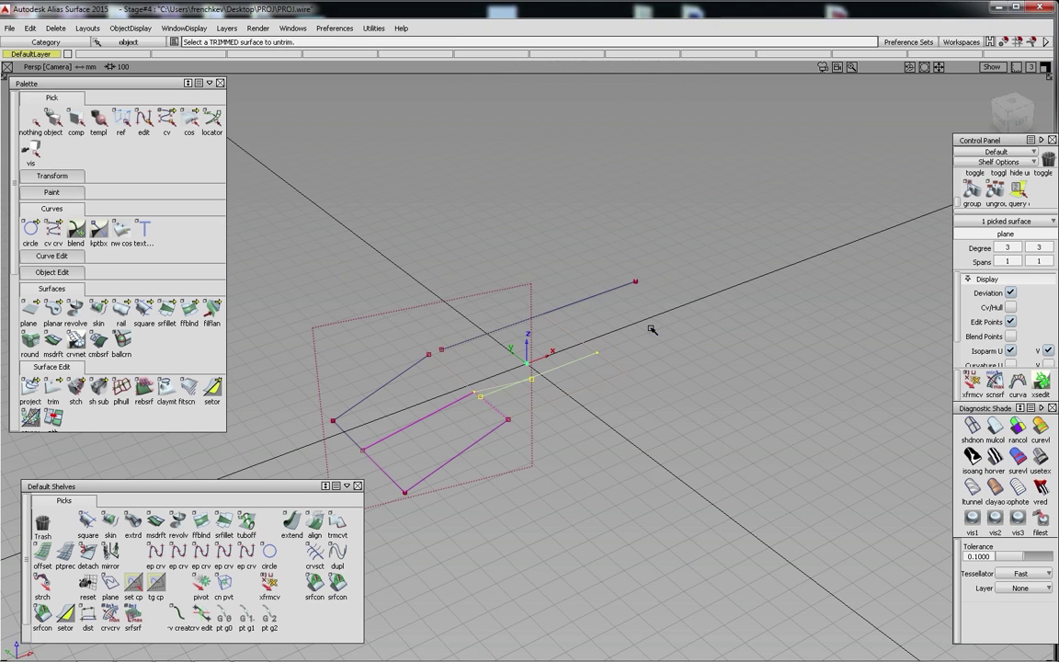